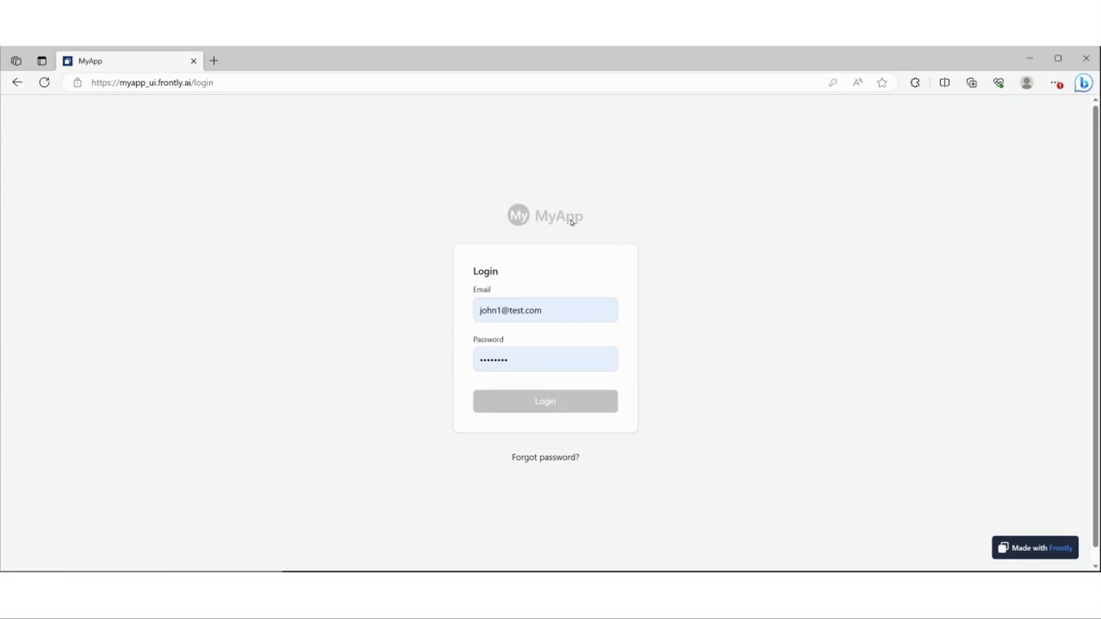
Log in to the published app, and open the User page in the page editor to view its table.
{"action": "left_click", "coordinate": [608, 409]}
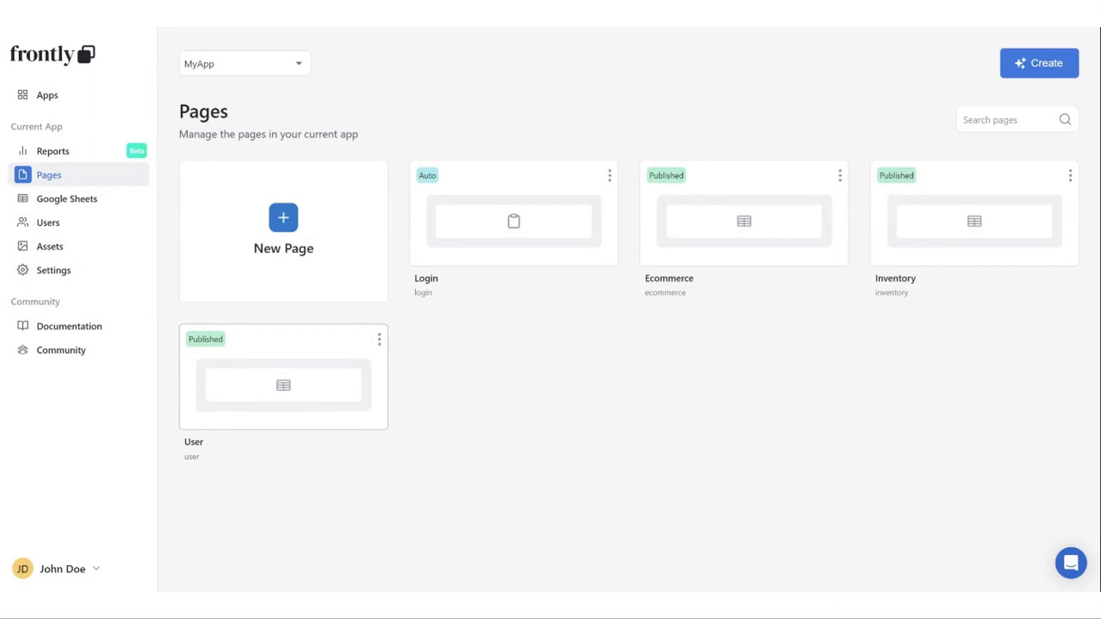
{"action": "left_click", "coordinate": [312, 383]}
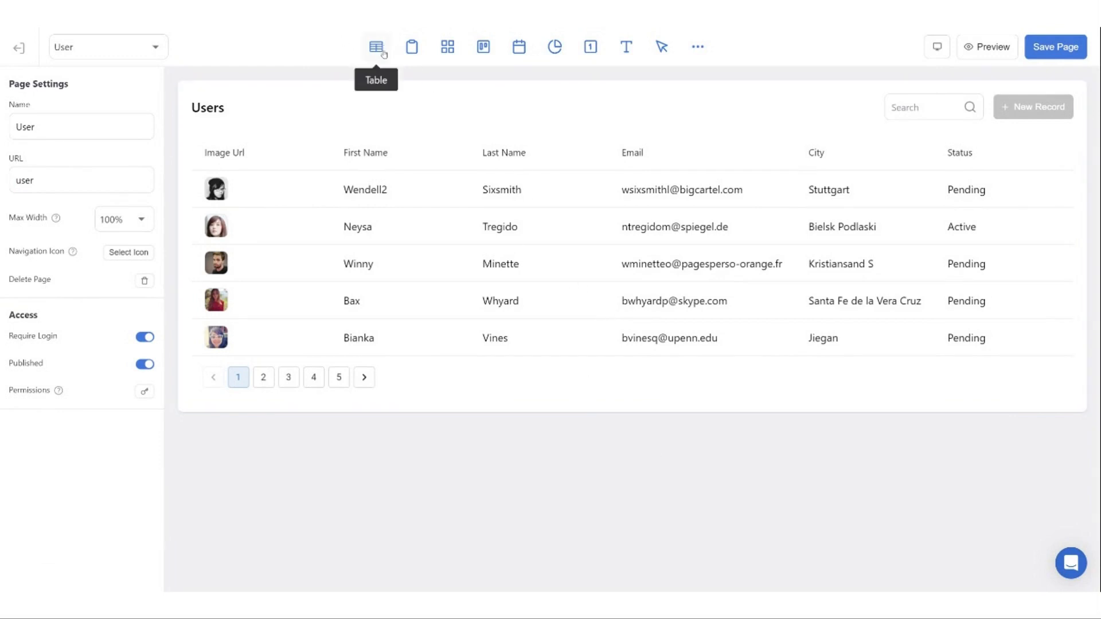
{"action": "left_click", "coordinate": [570, 362]}
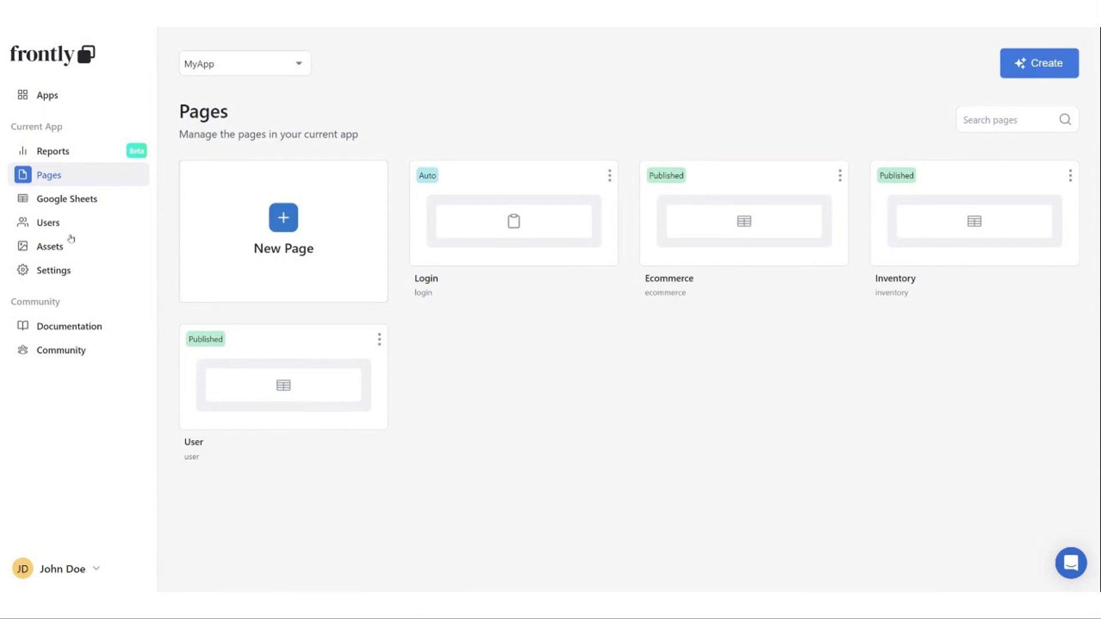
Rename the app to "Ui for MyApp" in the app settings, save the general settings, and reload the published login page.
{"action": "left_click", "coordinate": [71, 274]}
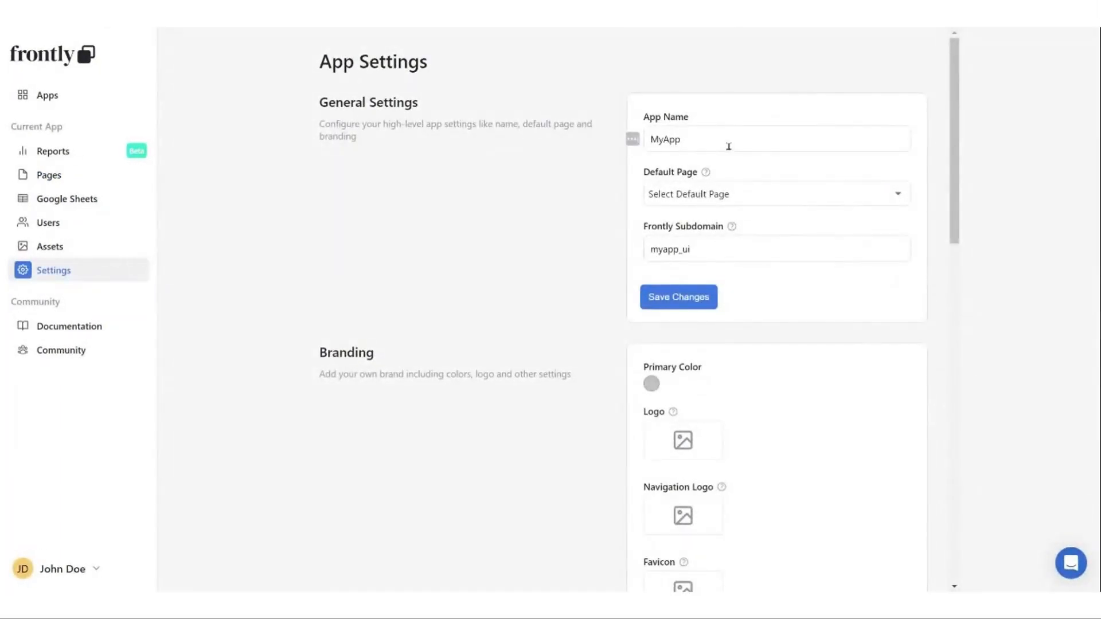
{"action": "left_click_drag", "start_coordinate": [728, 139], "coordinate": [619, 143]}
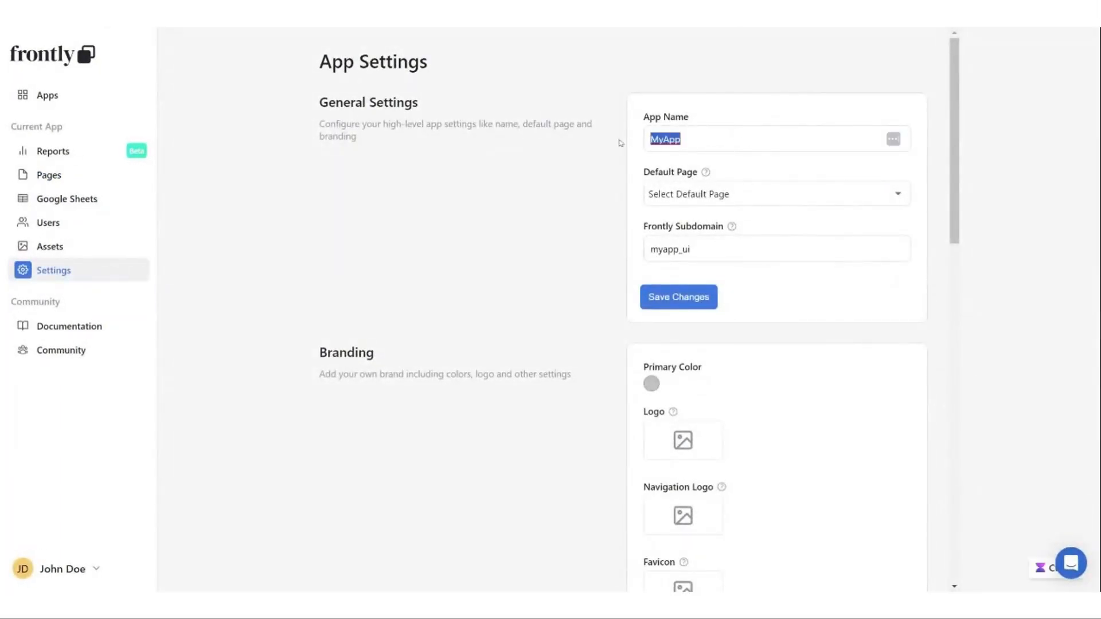
{"action": "type", "text": "Ui"}
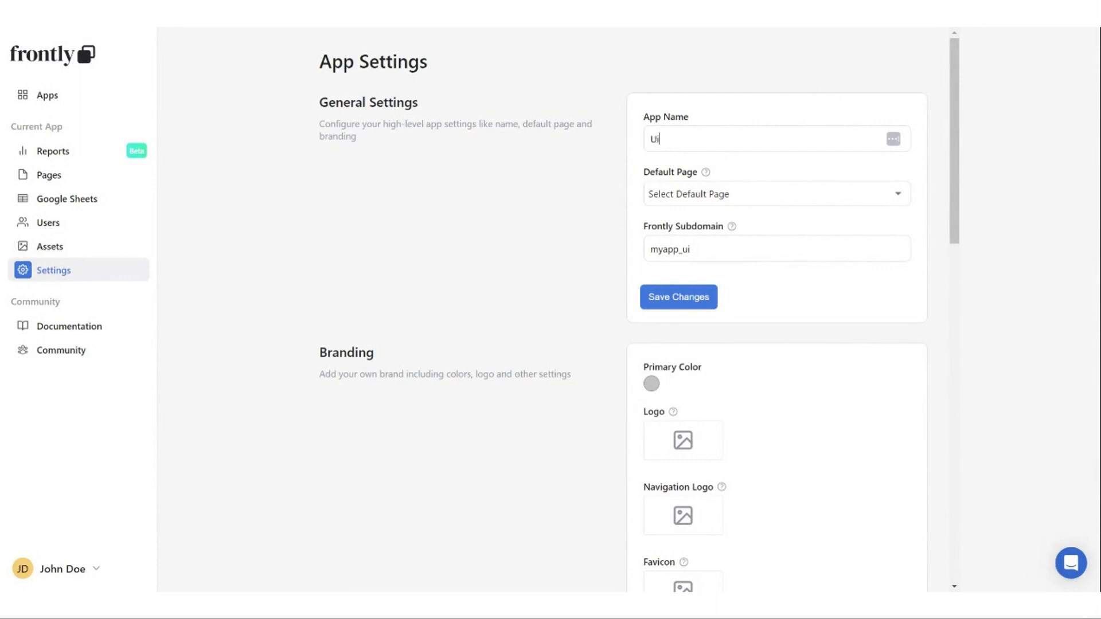
{"action": "type", "text": " for m"}
{"action": "key", "text": "BackSpace"}
{"action": "type", "text": "My A"}
{"action": "key", "text": "BackSpace"}
{"action": "key", "text": "BackSpace"}
{"action": "type", "text": "APP"}
{"action": "key", "text": "BackSpace"}
{"action": "key", "text": "BackSpace"}
{"action": "type", "text": "pp"}
{"action": "left_click", "coordinate": [695, 305]}
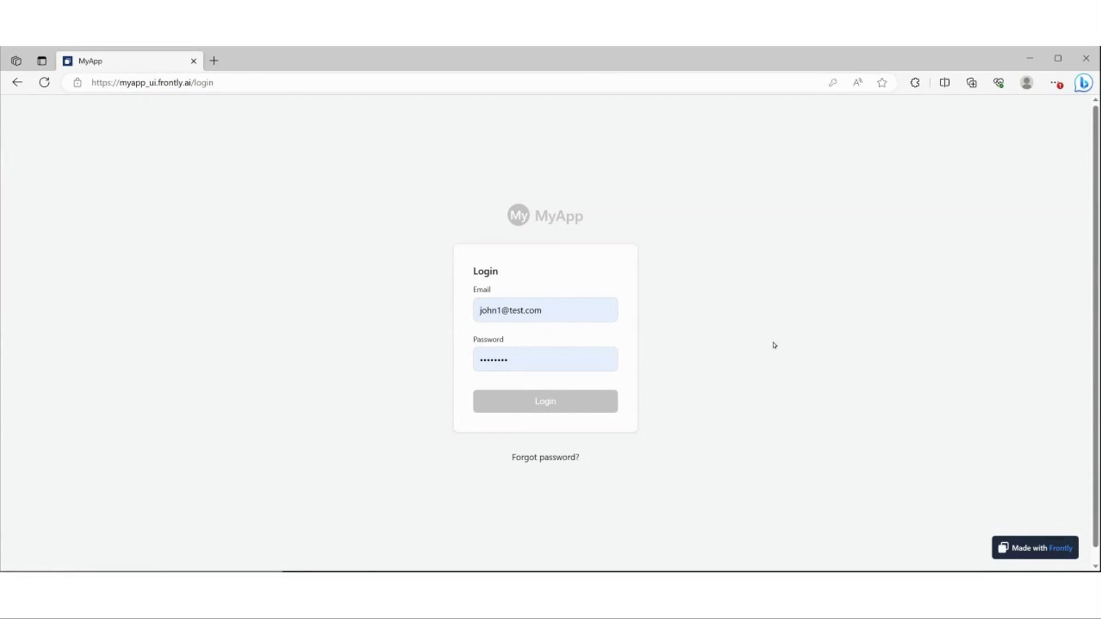
{"action": "key", "text": "F5"}
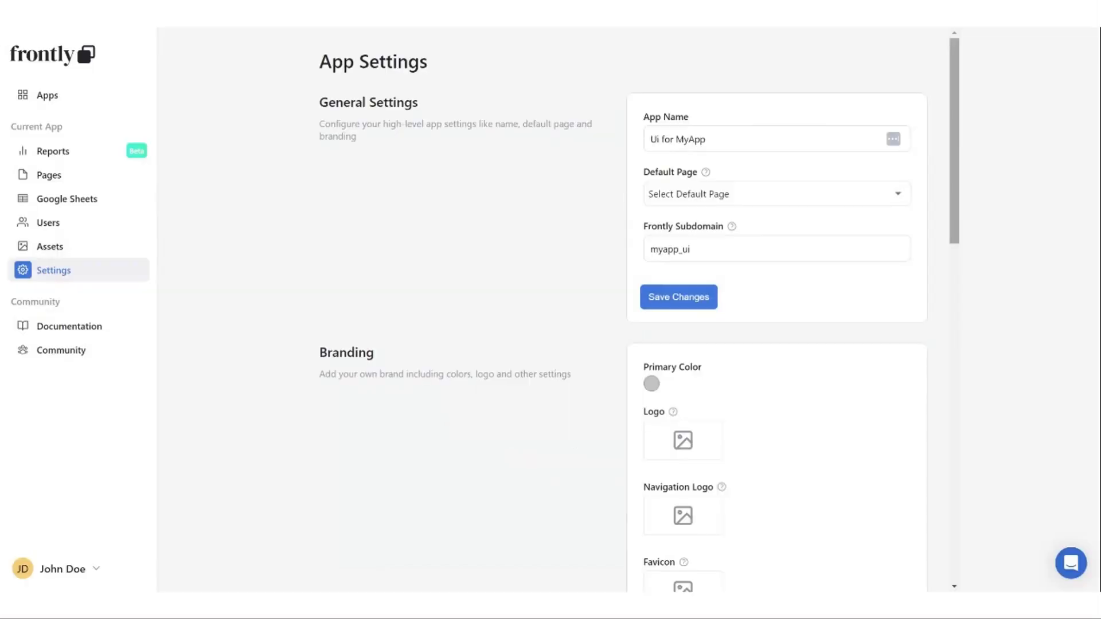
Upload logo_login.png as the app's logo in the branding settings.
{"action": "scroll", "coordinate": [353, 165], "scroll_direction": "down", "scroll_amount": 1}
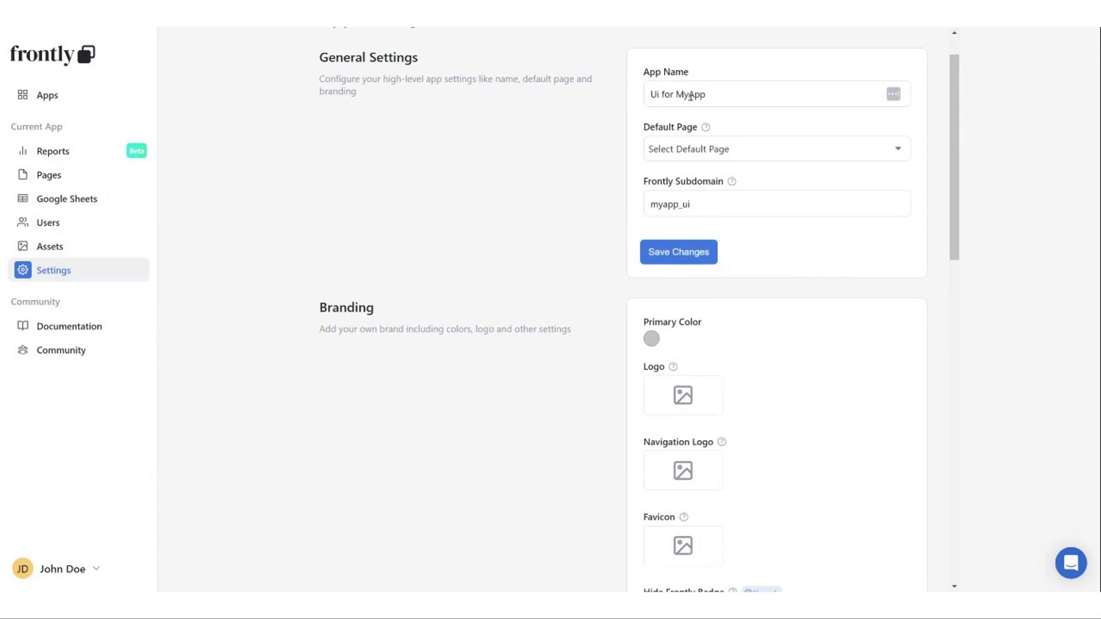
{"action": "mouse_move", "coordinate": [709, 393]}
{"action": "left_click", "coordinate": [721, 380]}
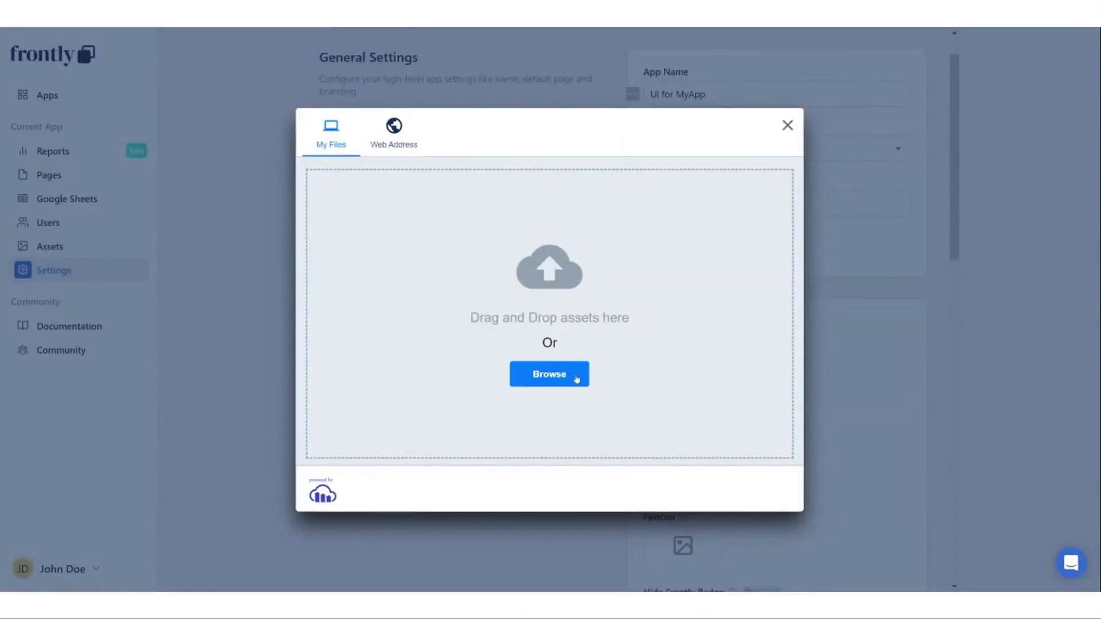
{"action": "left_click", "coordinate": [577, 379]}
{"action": "left_click", "coordinate": [875, 430]}
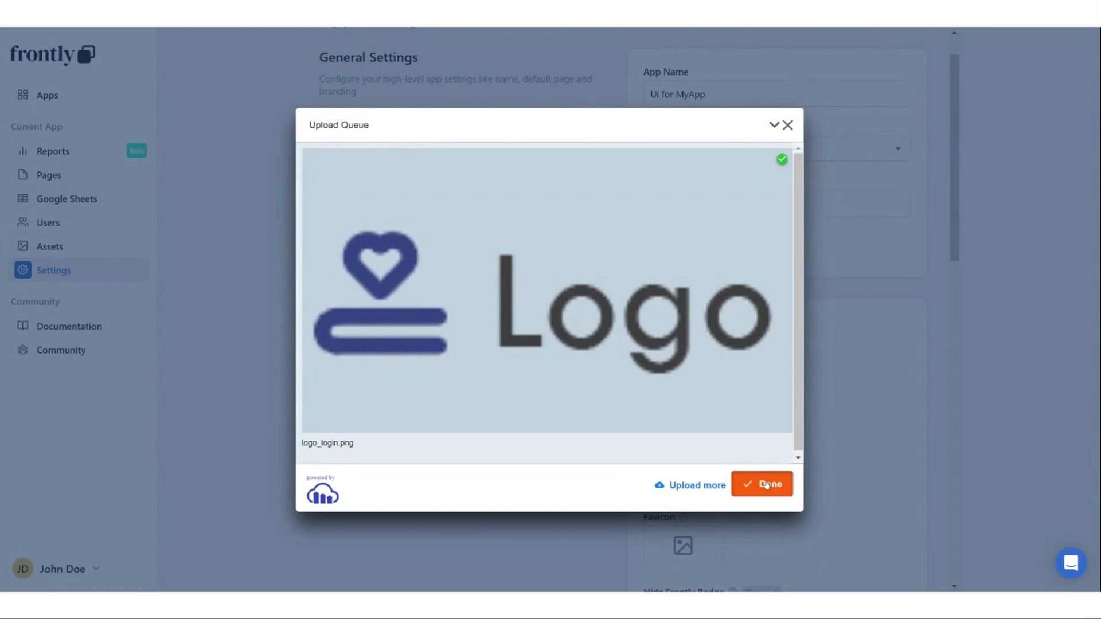
{"action": "left_click", "coordinate": [767, 486]}
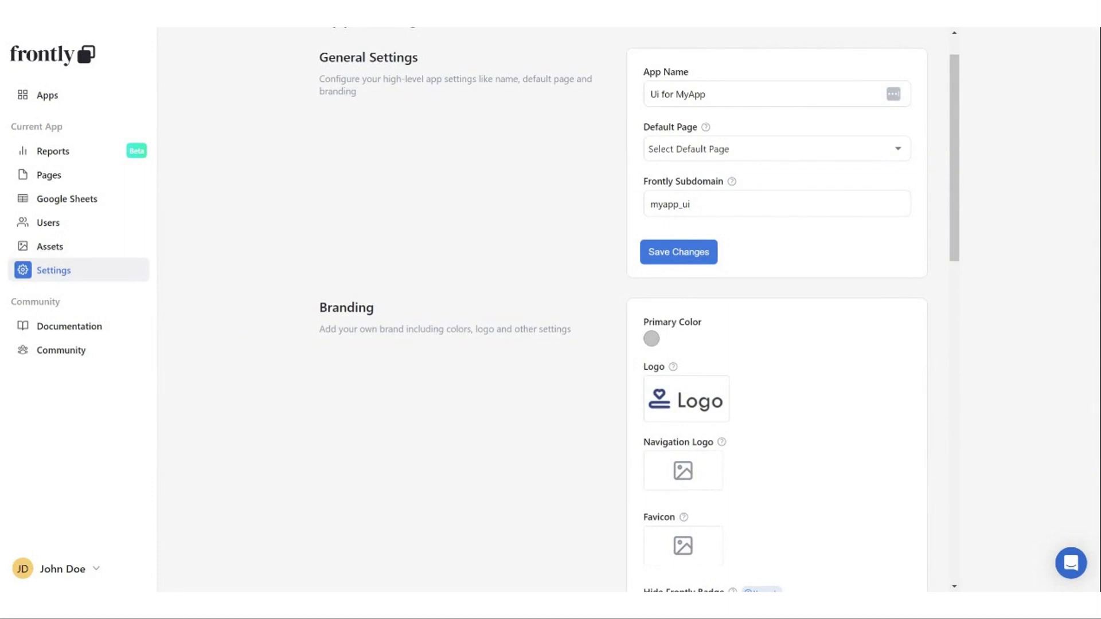
Set the branding primary color to a muted slate blue and save the branding changes.
{"action": "left_click", "coordinate": [652, 338]}
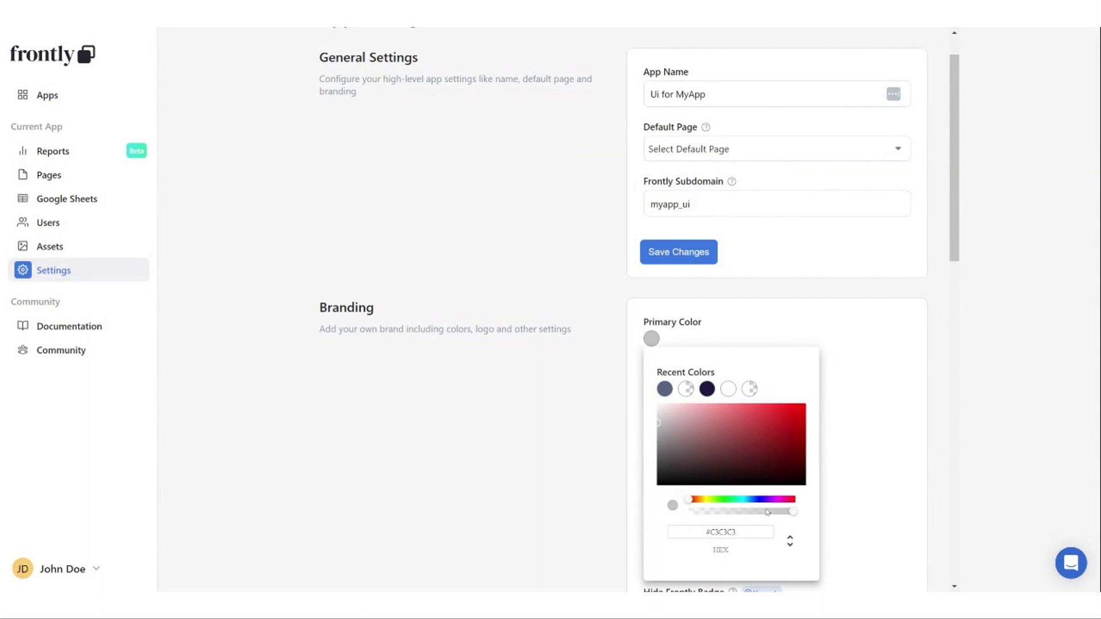
{"action": "left_click", "coordinate": [749, 499]}
{"action": "left_click", "coordinate": [696, 434]}
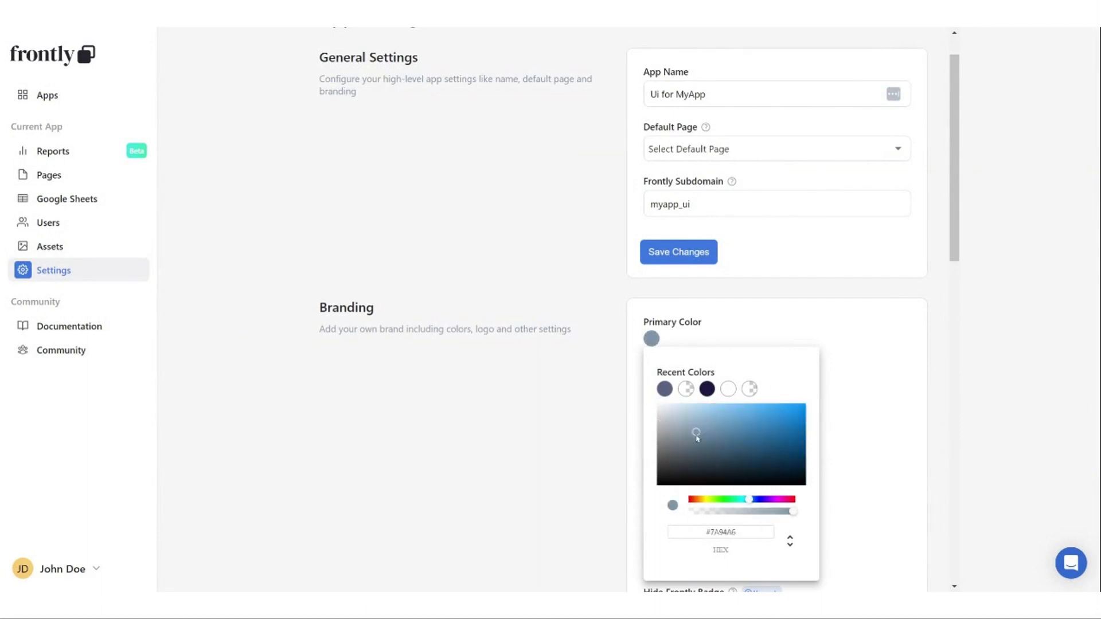
{"action": "left_click", "coordinate": [755, 500]}
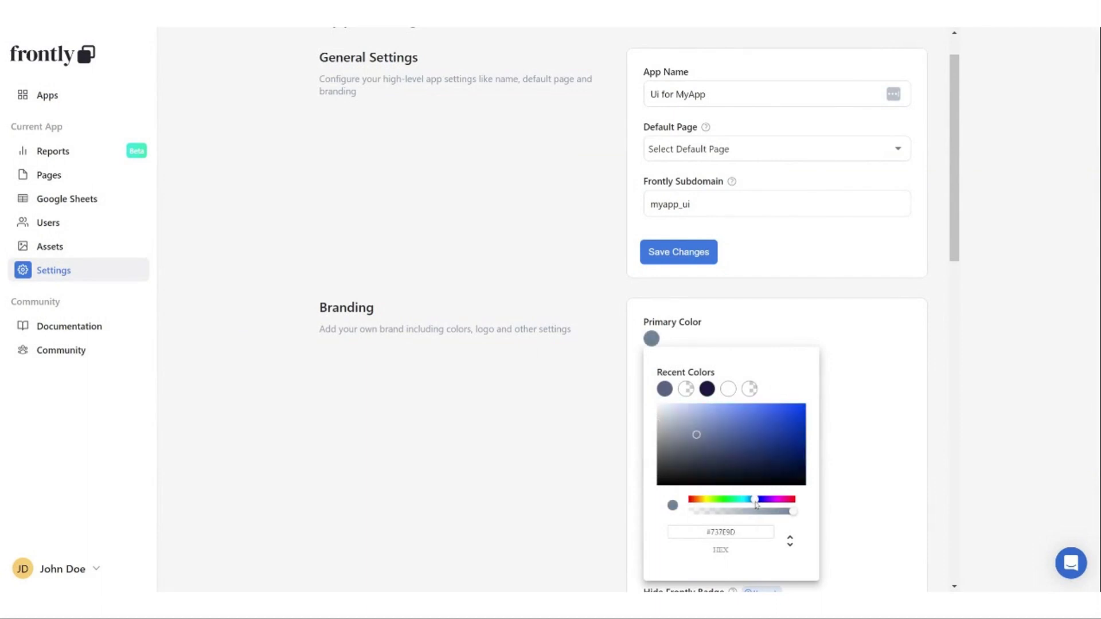
{"action": "left_click", "coordinate": [705, 436]}
{"action": "left_click", "coordinate": [863, 372]}
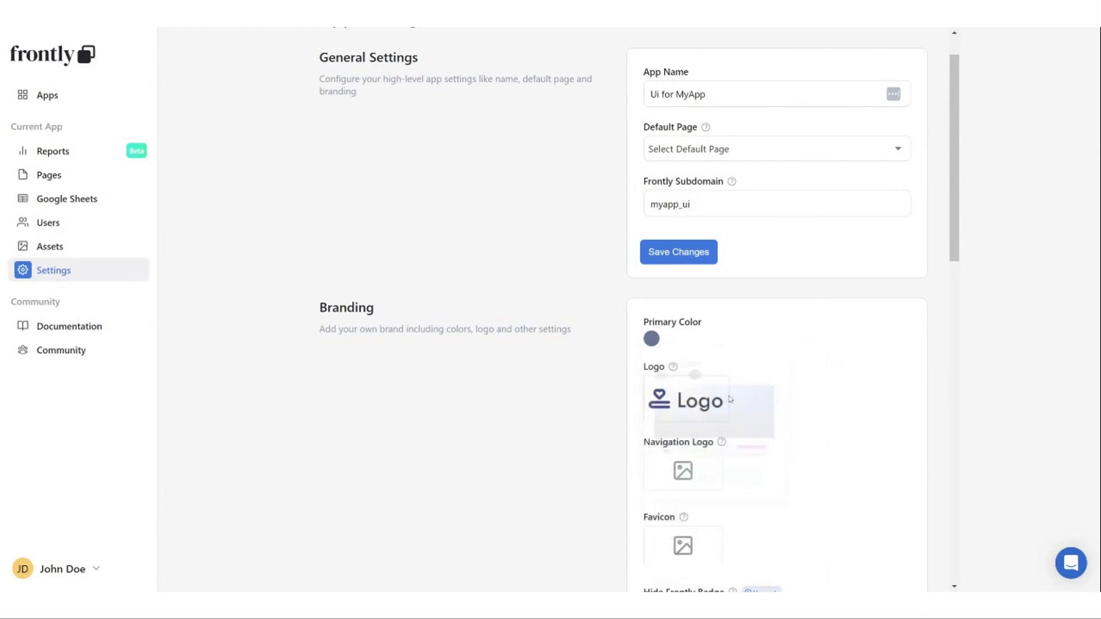
{"action": "scroll", "coordinate": [769, 516], "scroll_direction": "down", "scroll_amount": 4}
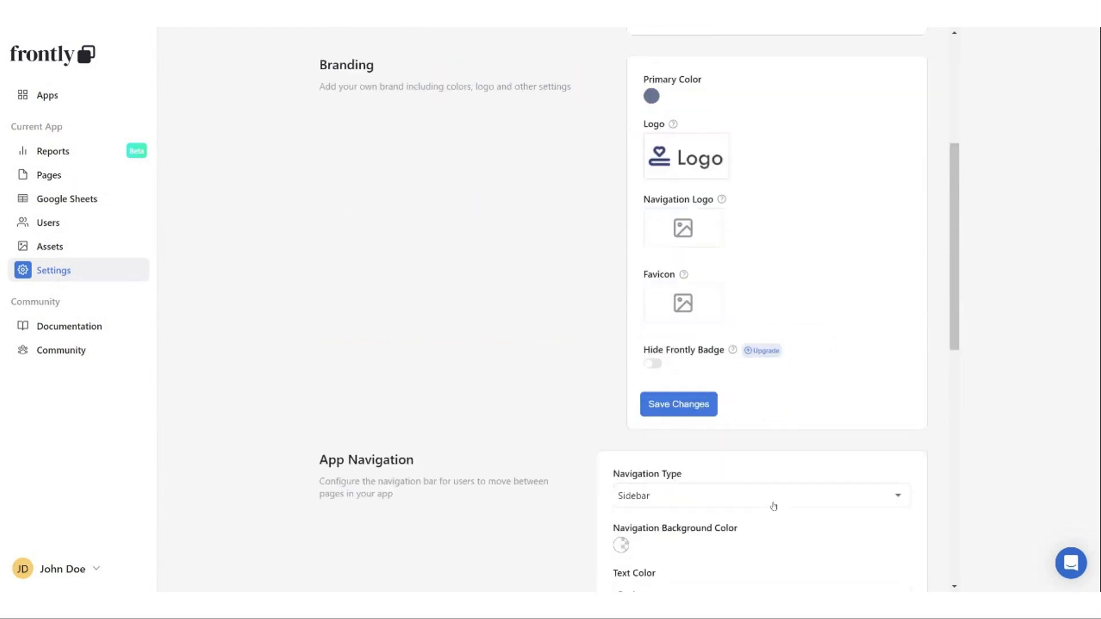
{"action": "left_click", "coordinate": [686, 410]}
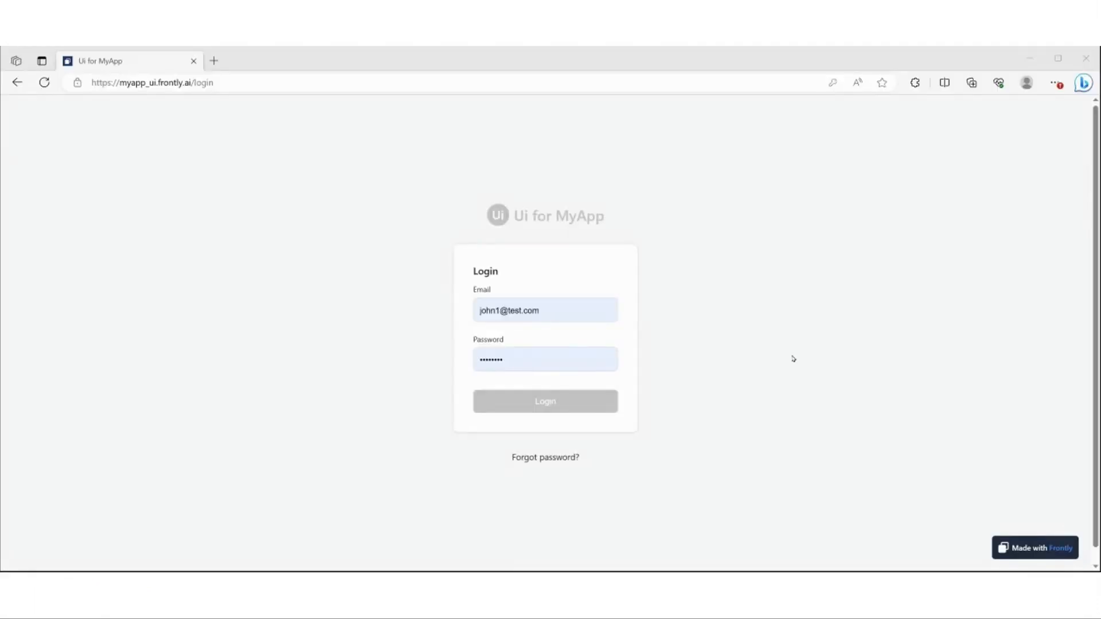
Reload the published app, log in, and view its Inventory, Ecommerce and User pages with the new branding.
{"action": "left_click", "coordinate": [836, 359]}
{"action": "key", "text": "F5"}
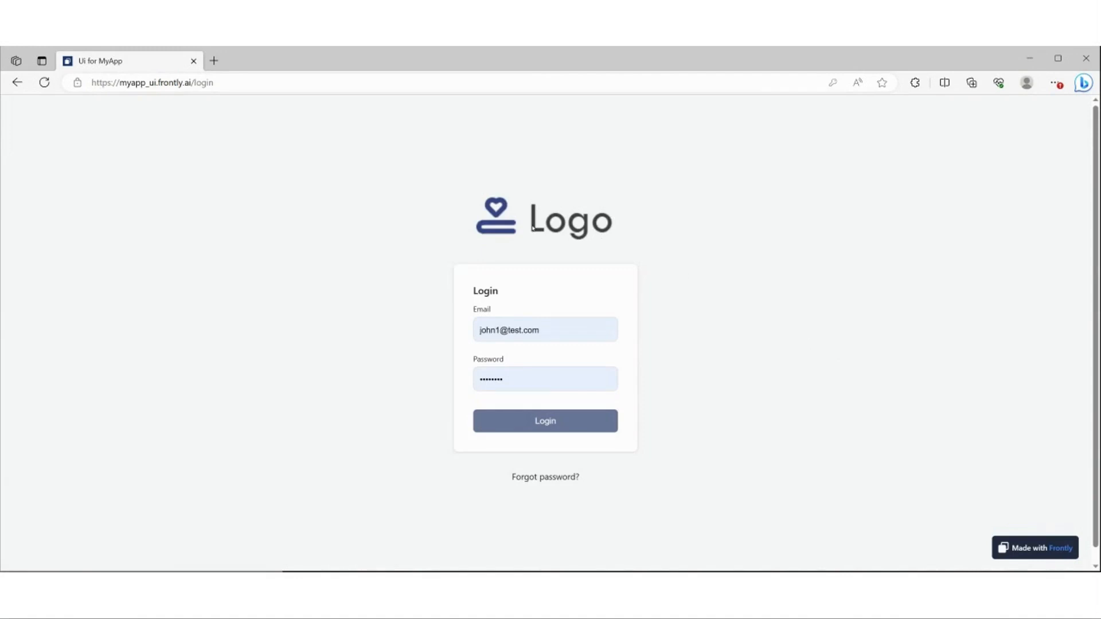
{"action": "left_click", "coordinate": [608, 430]}
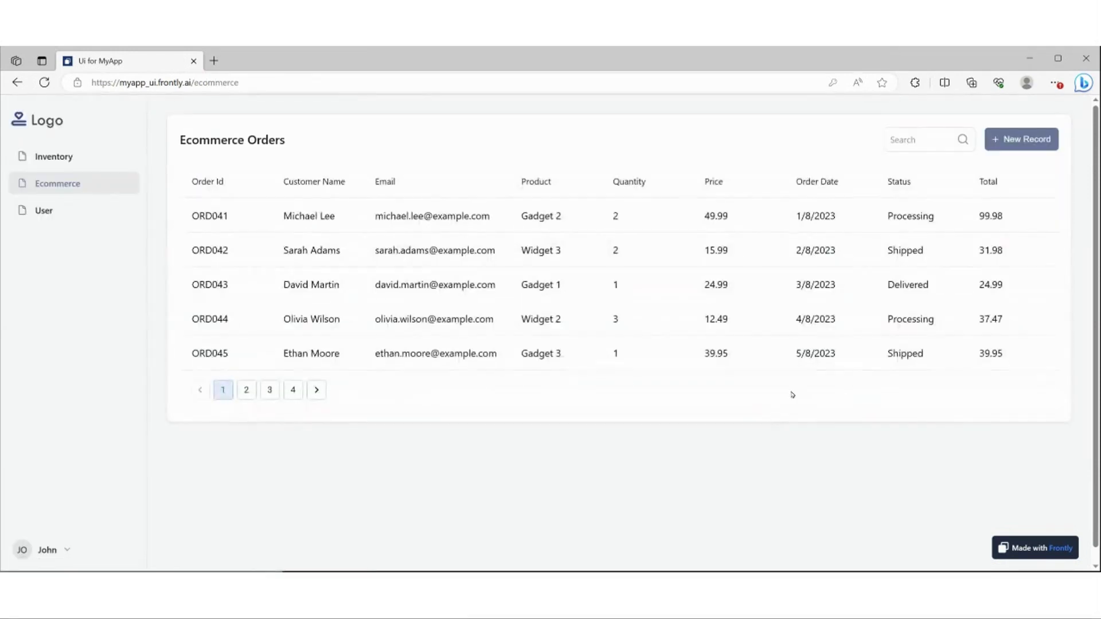
{"action": "left_click", "coordinate": [64, 161]}
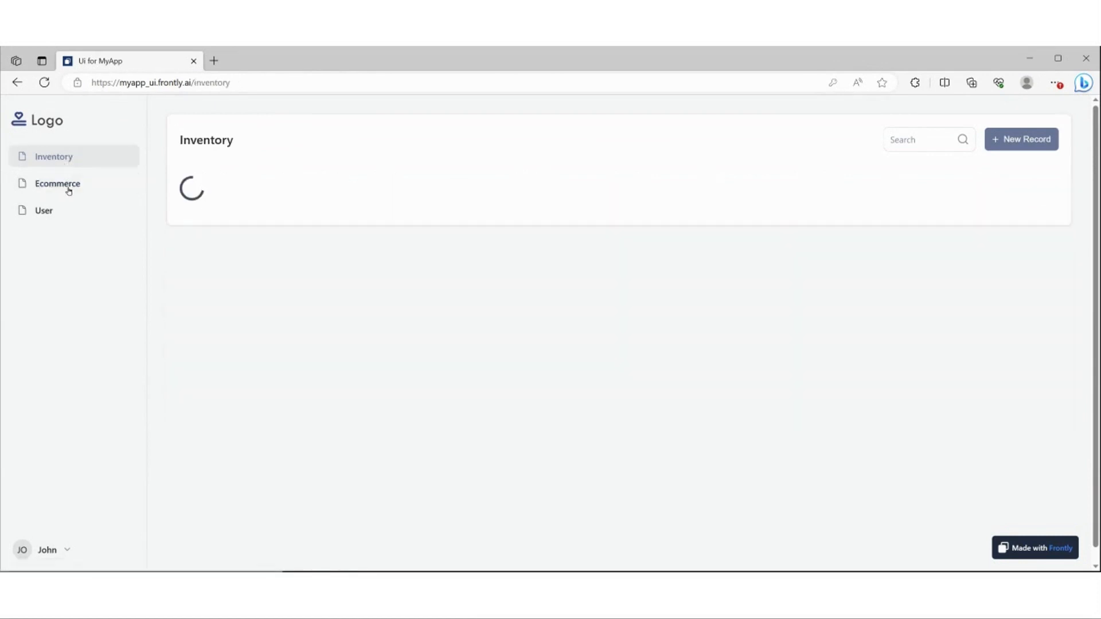
{"action": "left_click", "coordinate": [65, 185]}
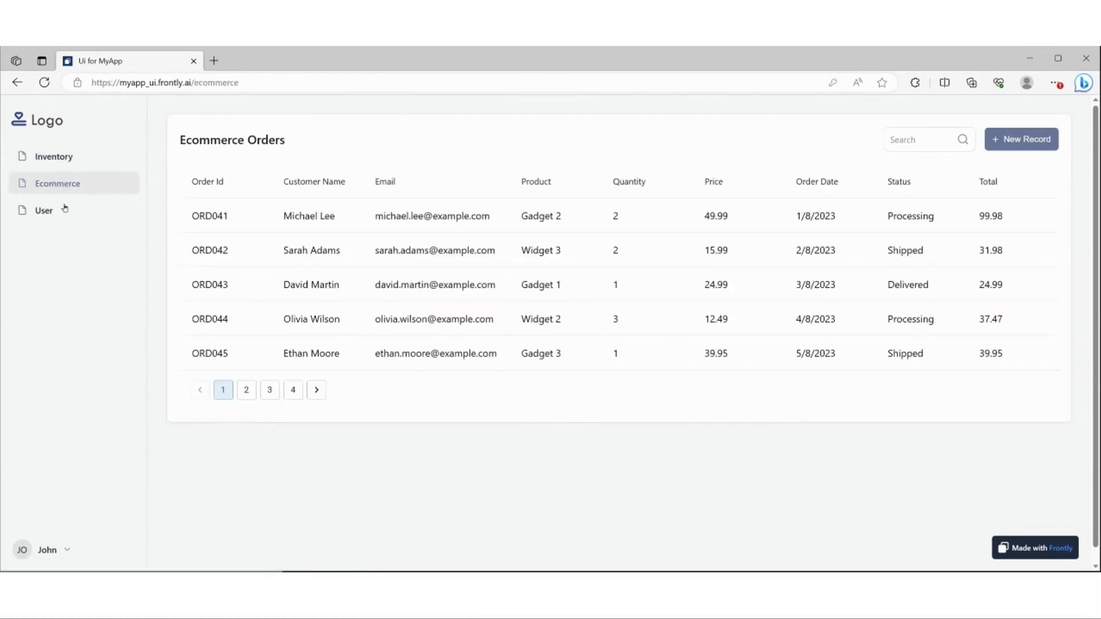
{"action": "left_click", "coordinate": [65, 208]}
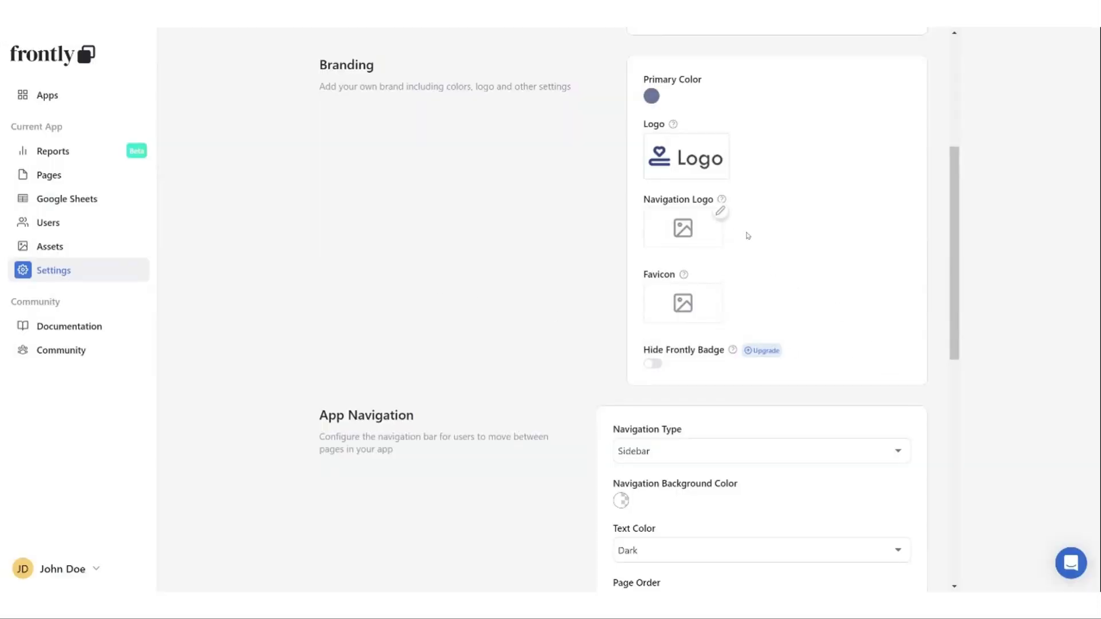
Upload favicon.png as the app's favicon, save the branding changes, and return to the published app.
{"action": "mouse_move", "coordinate": [742, 299]}
{"action": "left_click", "coordinate": [722, 289]}
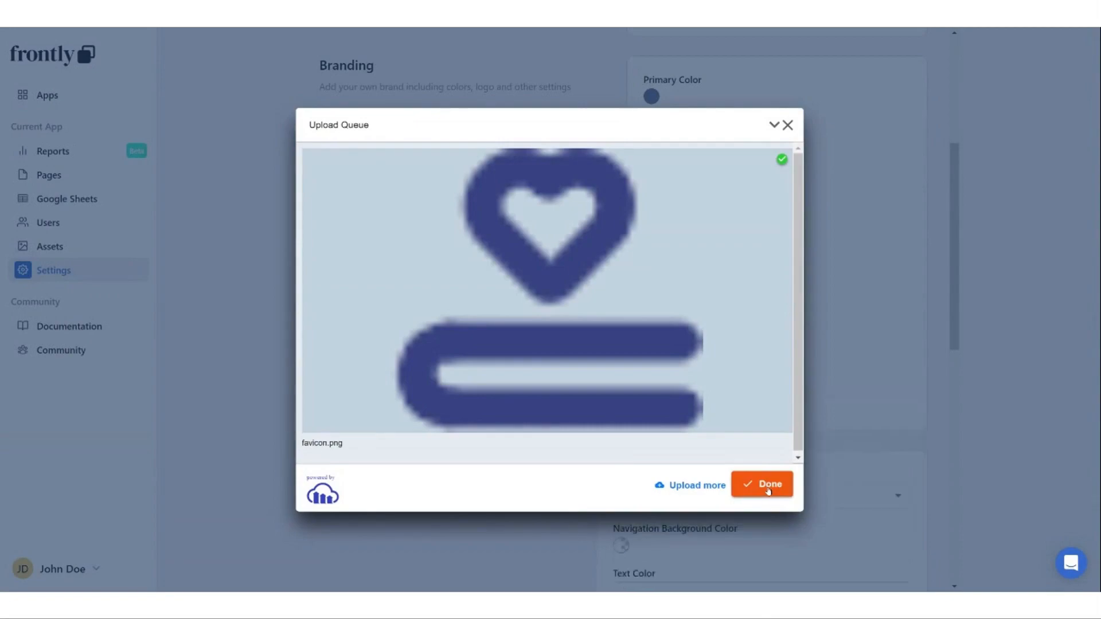
{"action": "left_click", "coordinate": [768, 491]}
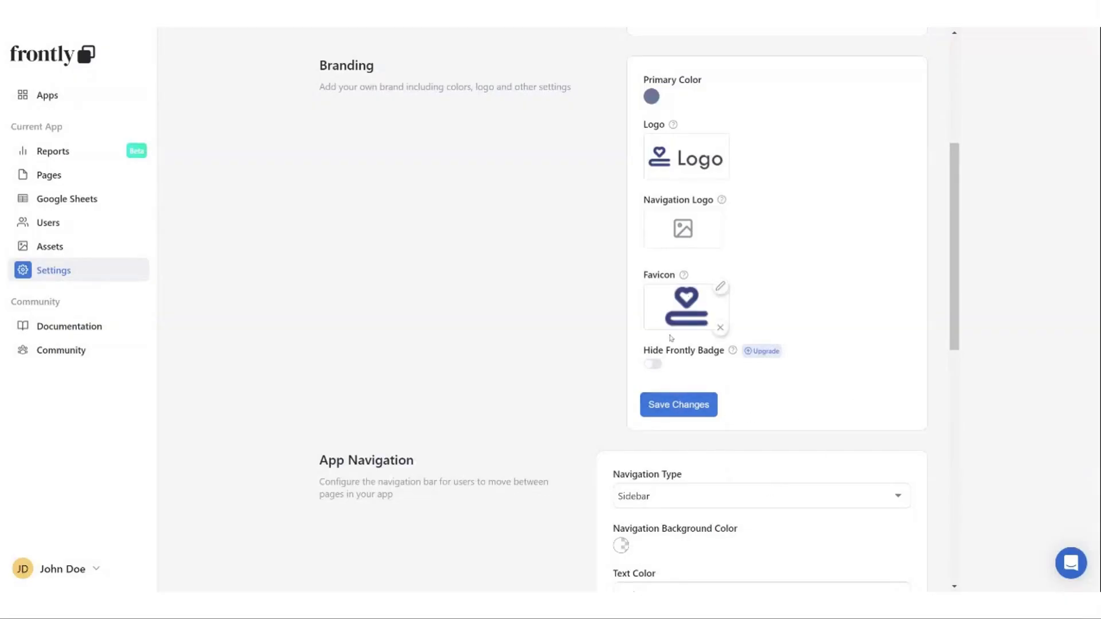
{"action": "left_click", "coordinate": [703, 416]}
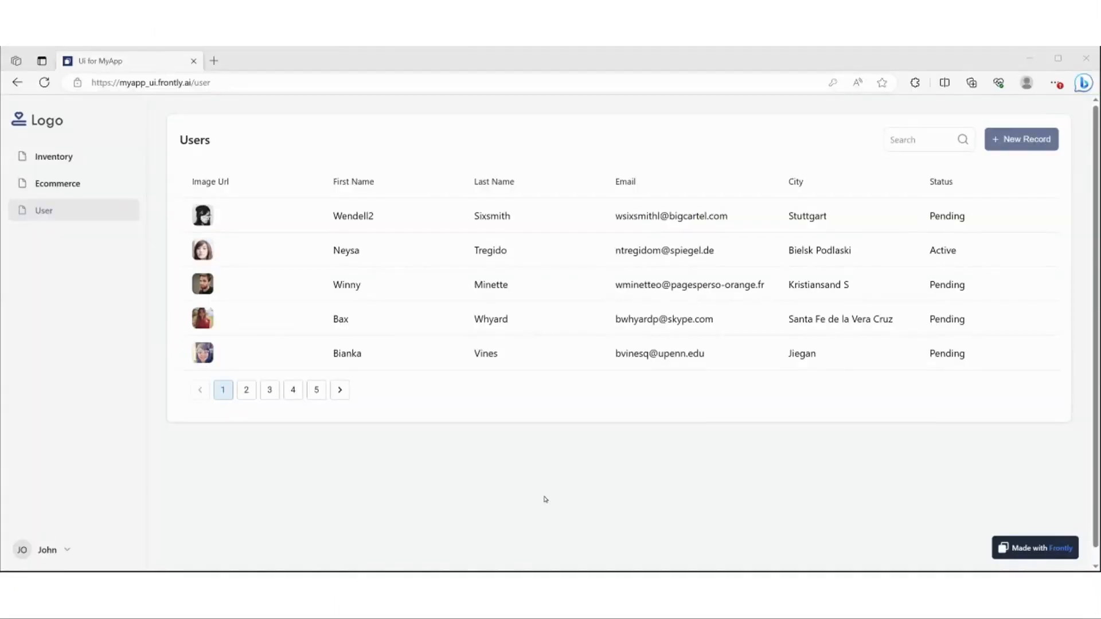
{"action": "left_click", "coordinate": [520, 511]}
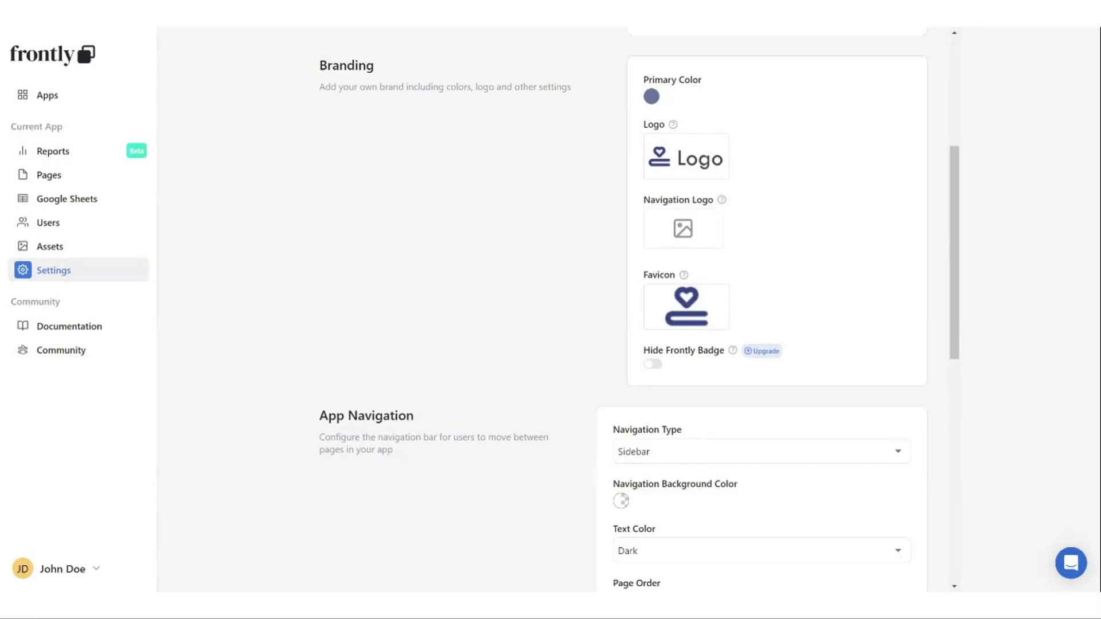
Enable hiding of the Frontly badge in the branding settings and save the change.
{"action": "left_click", "coordinate": [653, 364]}
{"action": "left_click", "coordinate": [704, 405]}
{"action": "mouse_move", "coordinate": [715, 215]}
{"action": "scroll", "coordinate": [750, 264], "scroll_direction": "up", "scroll_amount": 4}
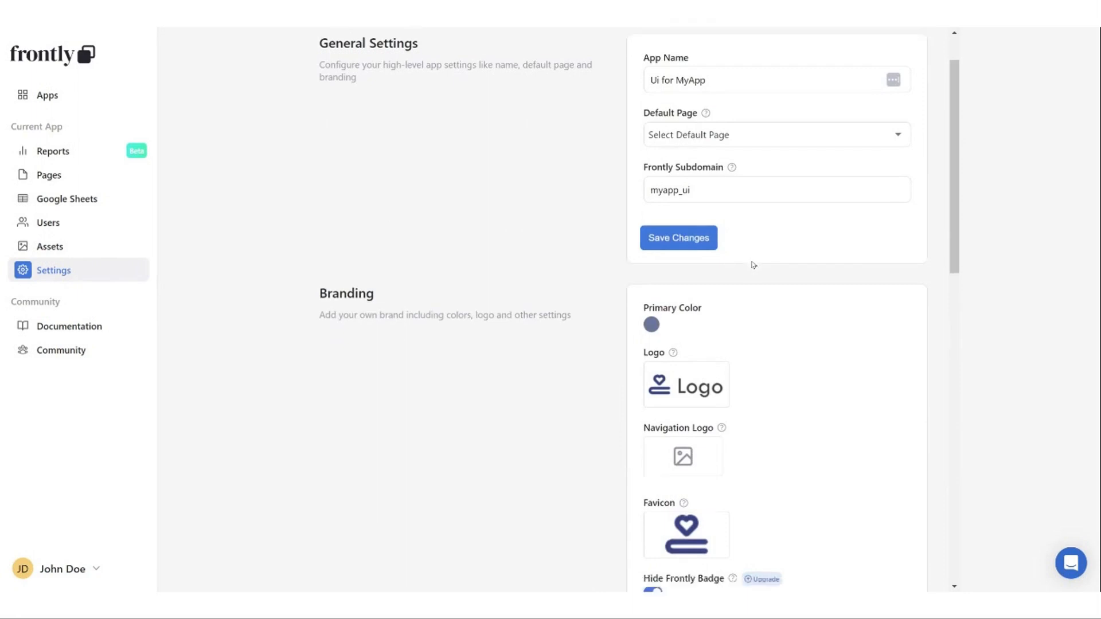
Set the navigation background color to dark blue (RGB 49, 66, 106) and the navigation text color to Light.
{"action": "scroll", "coordinate": [753, 264], "scroll_direction": "down", "scroll_amount": 8}
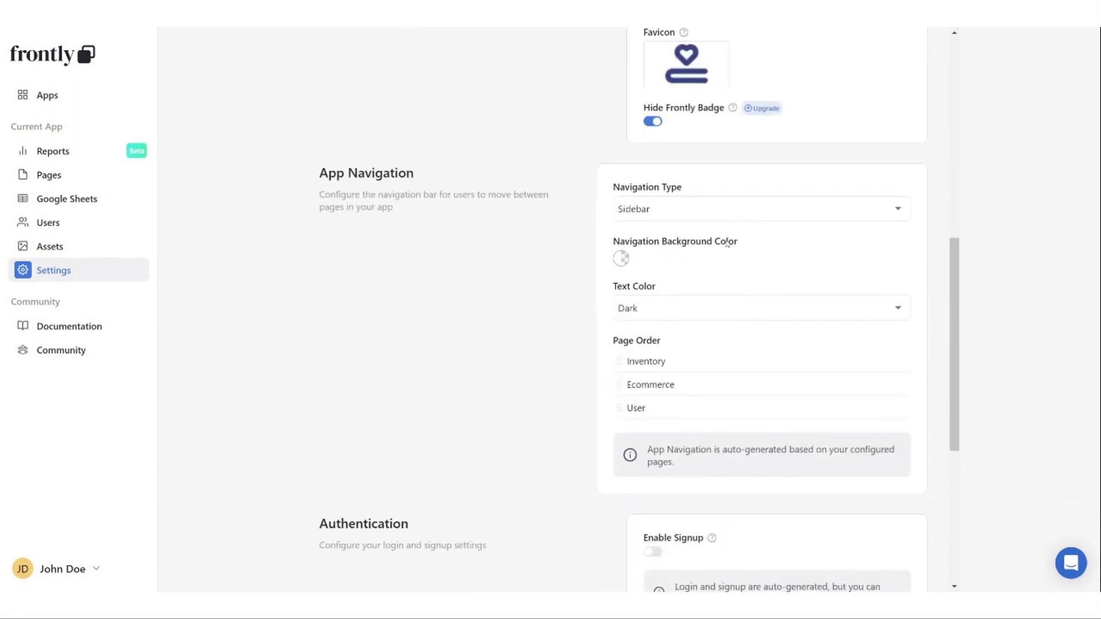
{"action": "left_click", "coordinate": [624, 259]}
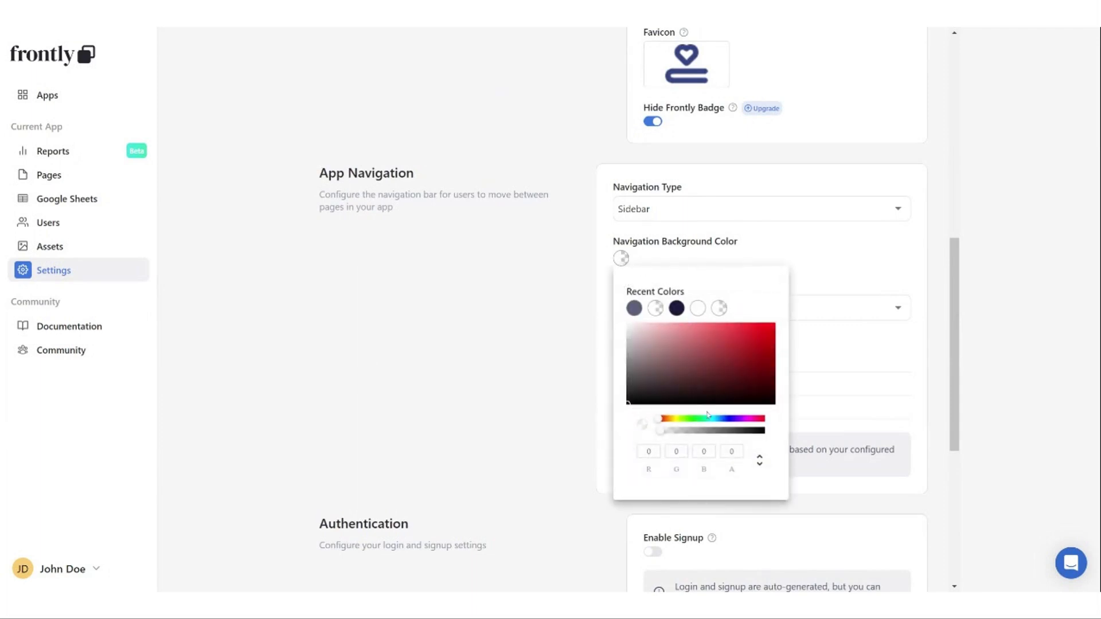
{"action": "left_click", "coordinate": [634, 308]}
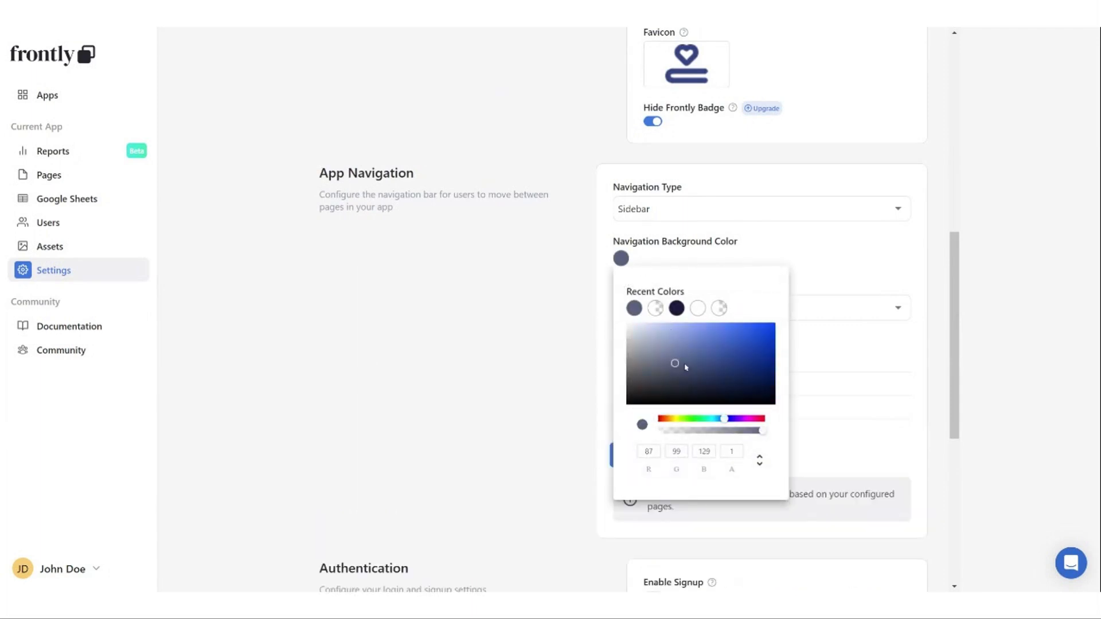
{"action": "mouse_move", "coordinate": [686, 367]}
{"action": "left_mouse_down"}
{"action": "mouse_move", "coordinate": [697, 355]}
{"action": "mouse_move", "coordinate": [700, 367]}
{"action": "left_mouse_up"}
{"action": "left_click", "coordinate": [708, 372]}
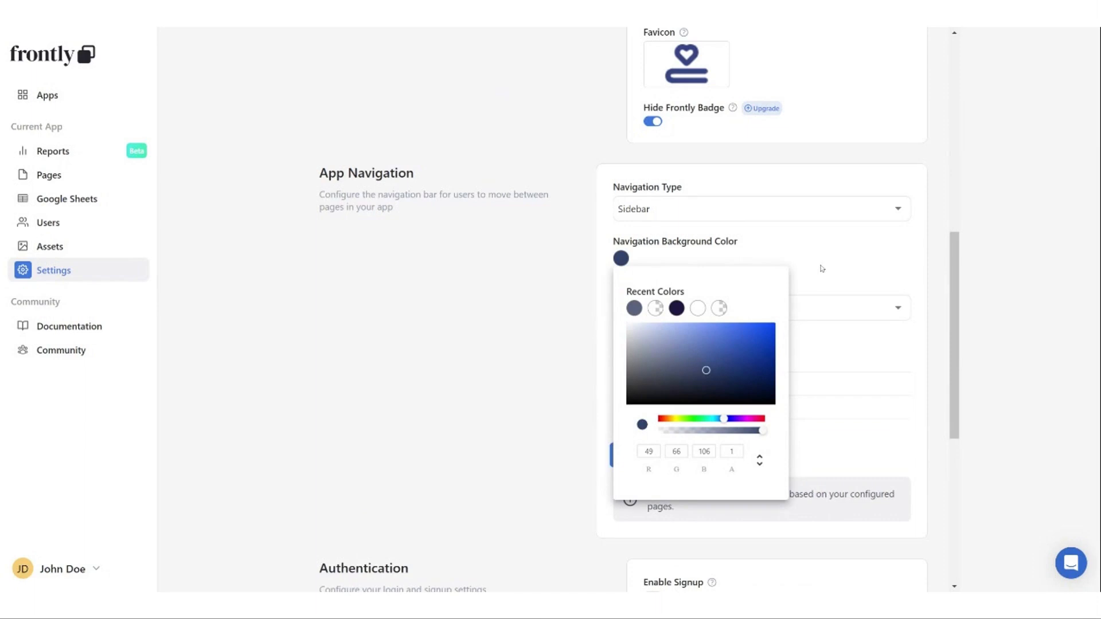
{"action": "left_click", "coordinate": [600, 290]}
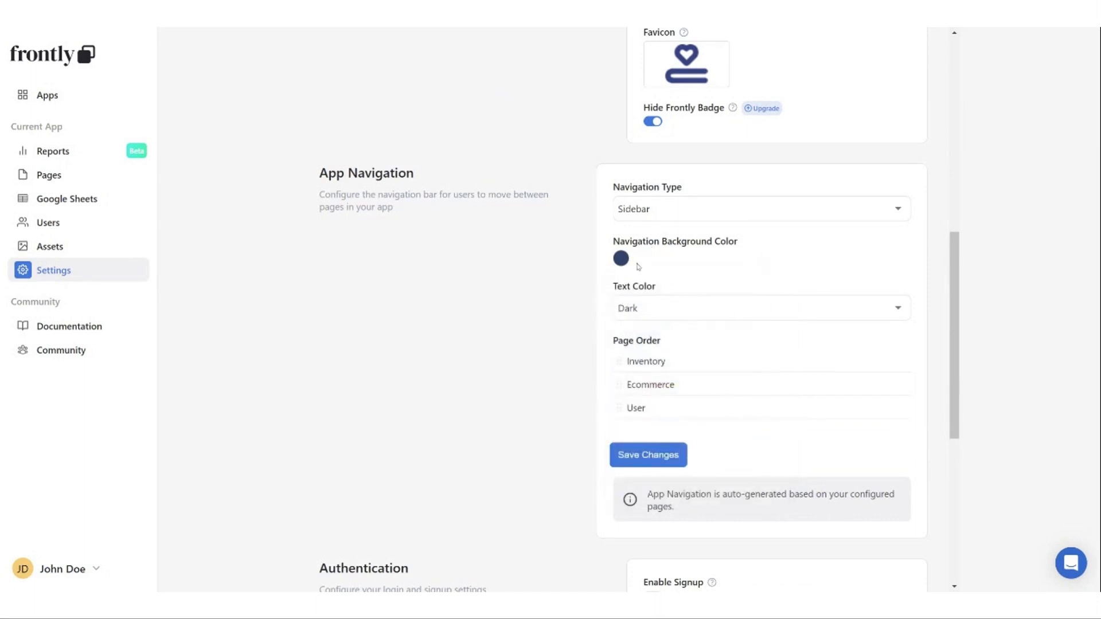
{"action": "left_click", "coordinate": [677, 317]}
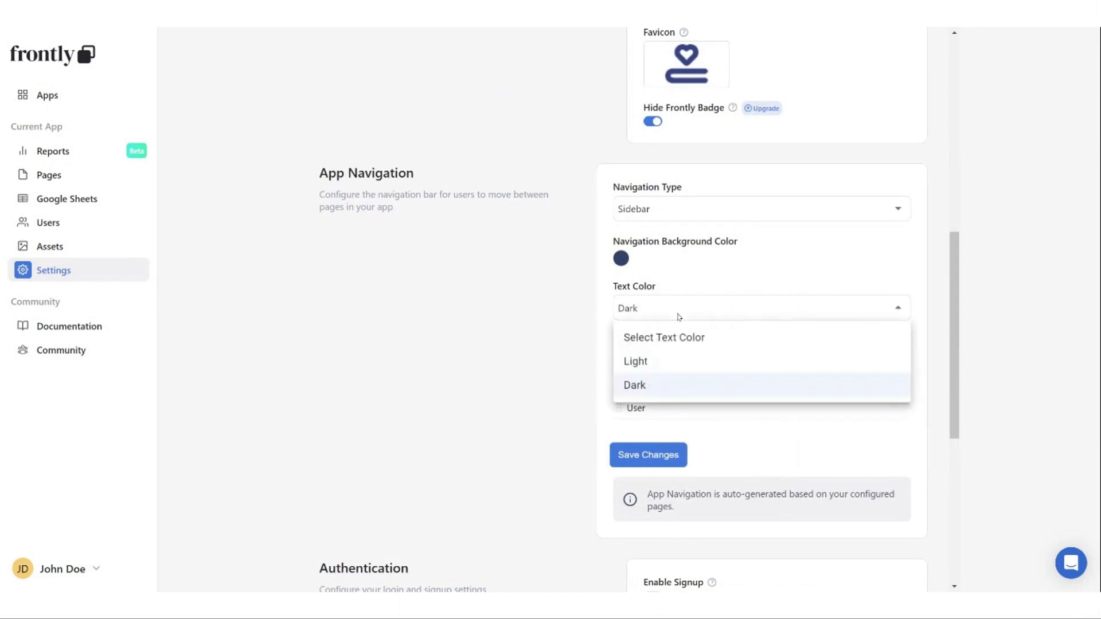
{"action": "left_click", "coordinate": [677, 367]}
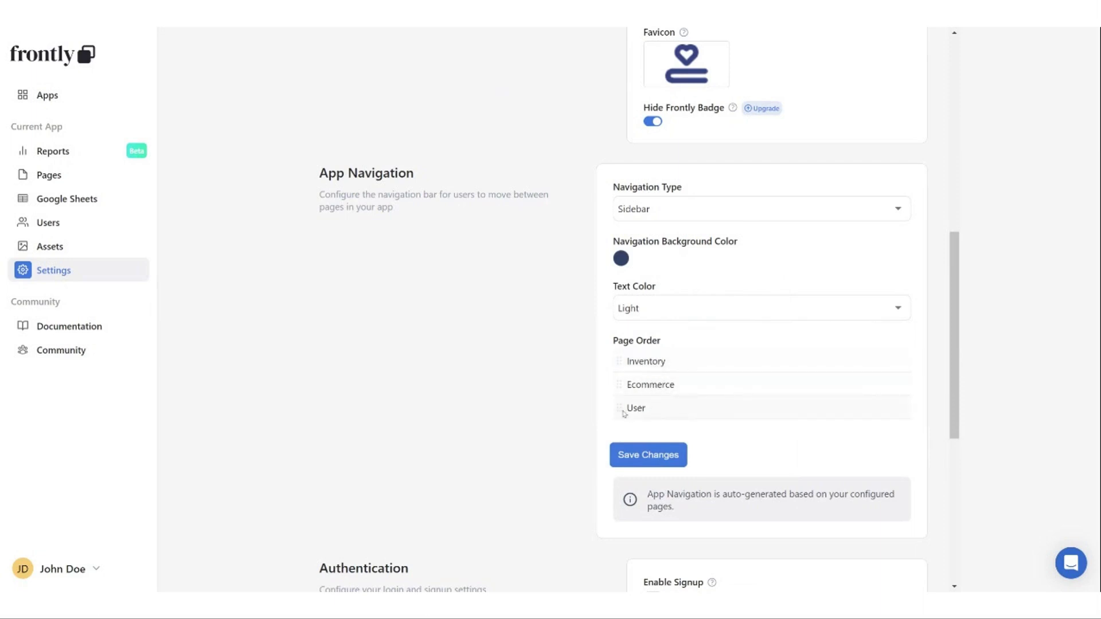
Reorder the navigation pages to User, Ecommerce, Inventory, save the change, and reload the published app.
{"action": "left_click_drag", "start_coordinate": [634, 405], "coordinate": [635, 361]}
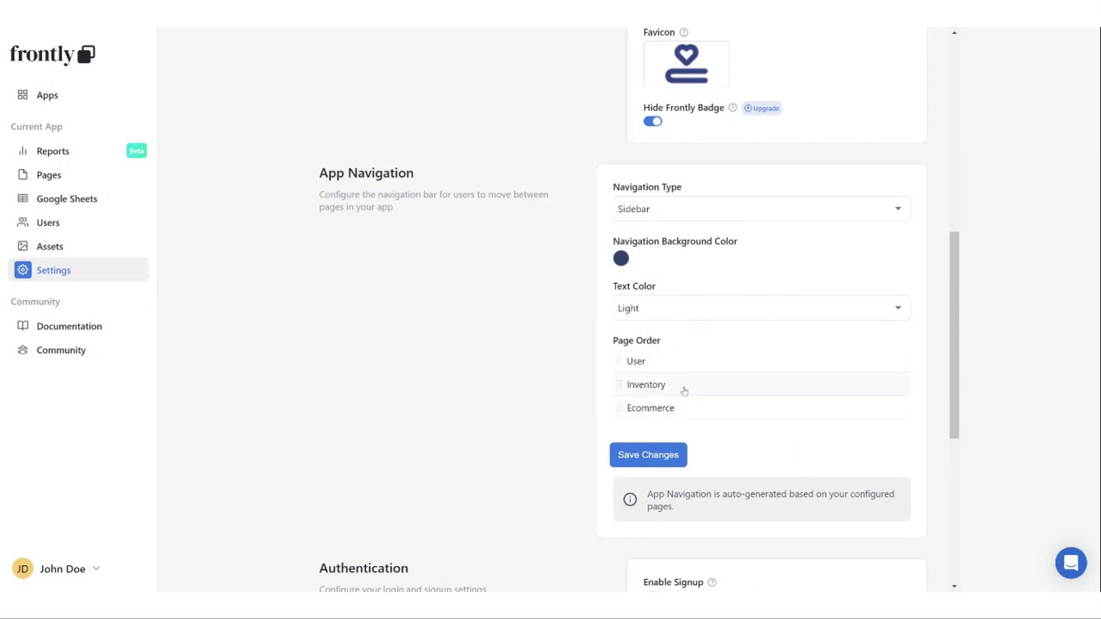
{"action": "left_click_drag", "start_coordinate": [655, 390], "coordinate": [656, 408]}
{"action": "left_click", "coordinate": [673, 460]}
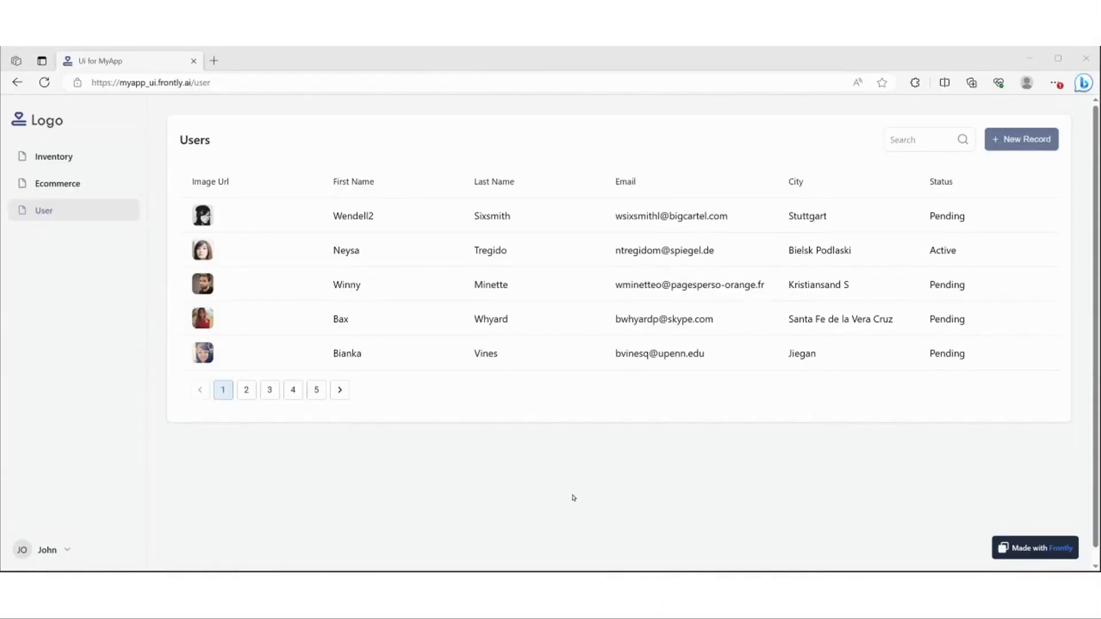
{"action": "left_click", "coordinate": [575, 497]}
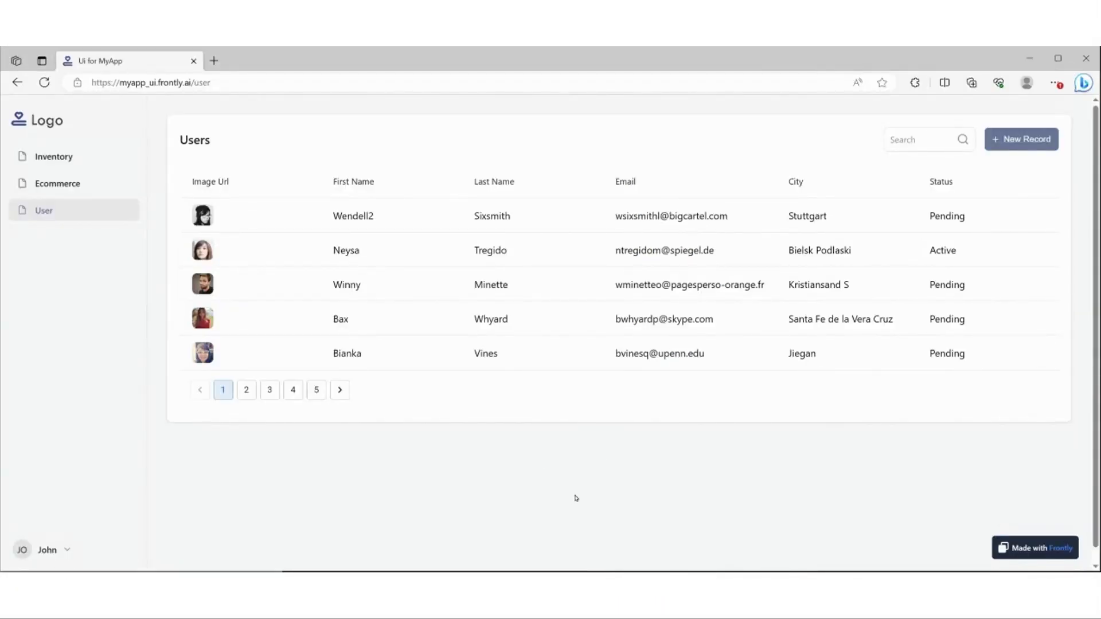
{"action": "key", "text": "F5"}
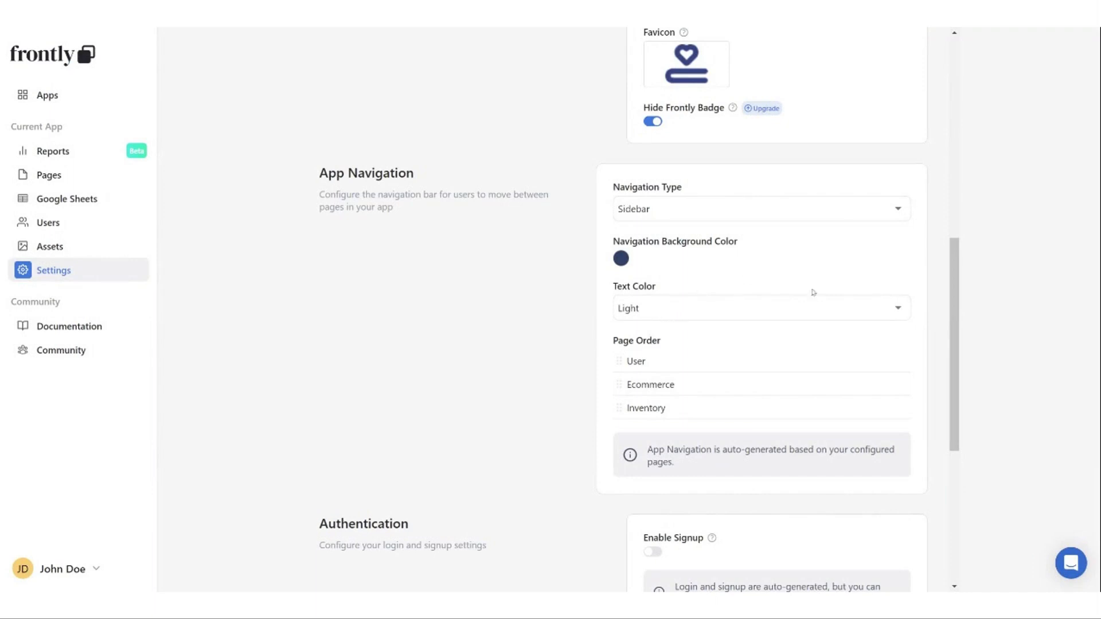
Upload white_logo.png as the navigation logo, save the branding changes, and reload the published app.
{"action": "scroll", "coordinate": [961, 337], "scroll_direction": "up", "scroll_amount": 4}
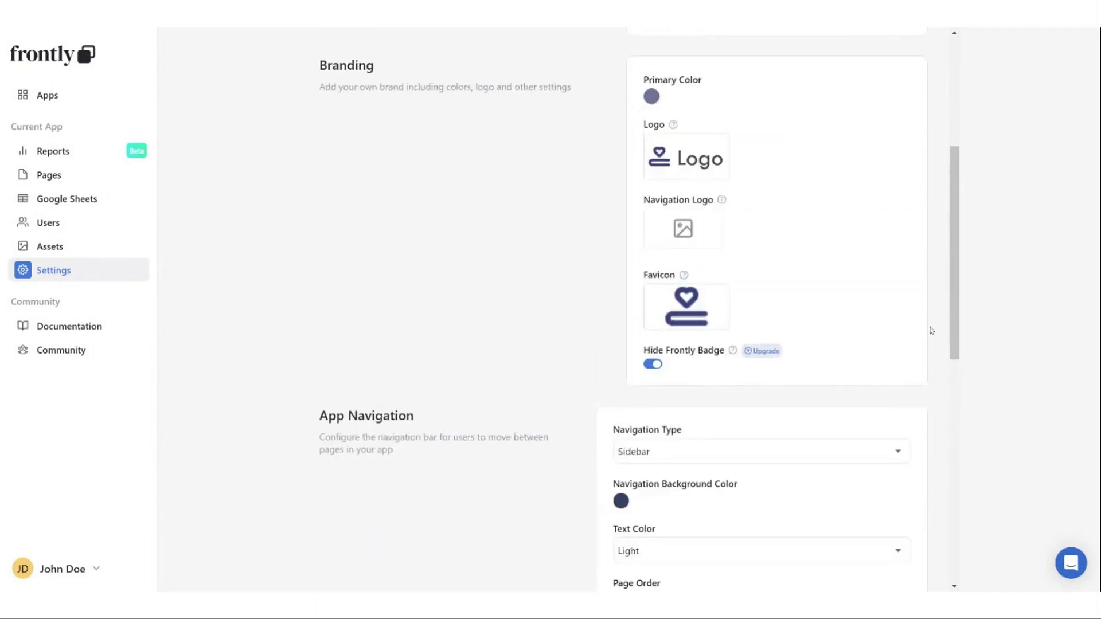
{"action": "mouse_move", "coordinate": [720, 217]}
{"action": "scroll", "coordinate": [711, 226], "scroll_direction": "down", "scroll_amount": 4}
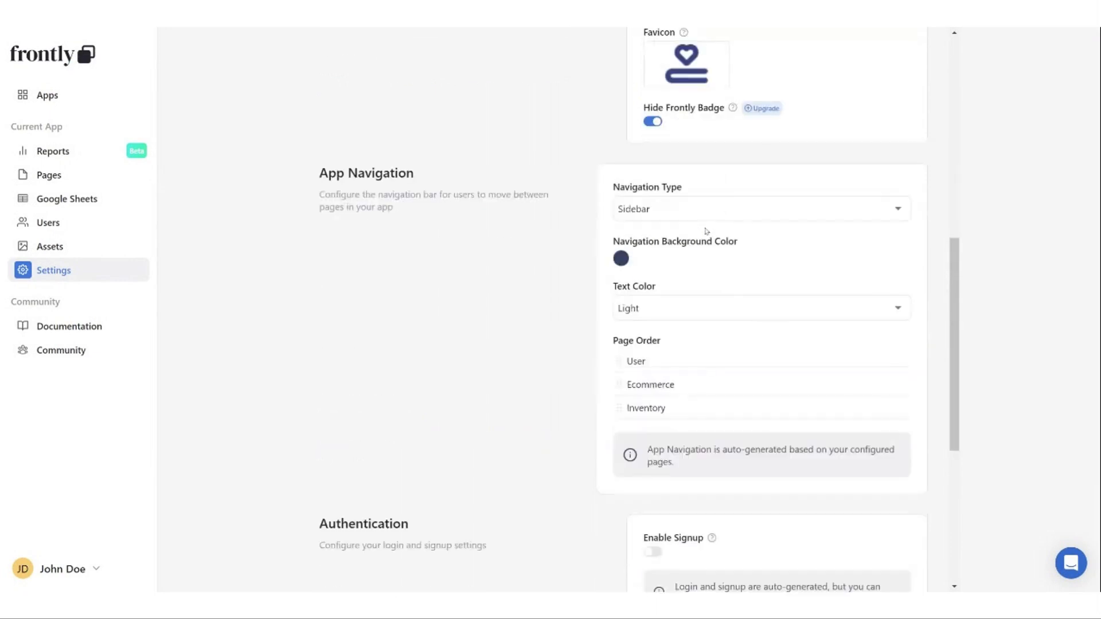
{"action": "scroll", "coordinate": [706, 231], "scroll_direction": "up", "scroll_amount": 8}
{"action": "scroll", "coordinate": [792, 383], "scroll_direction": "down", "scroll_amount": 4}
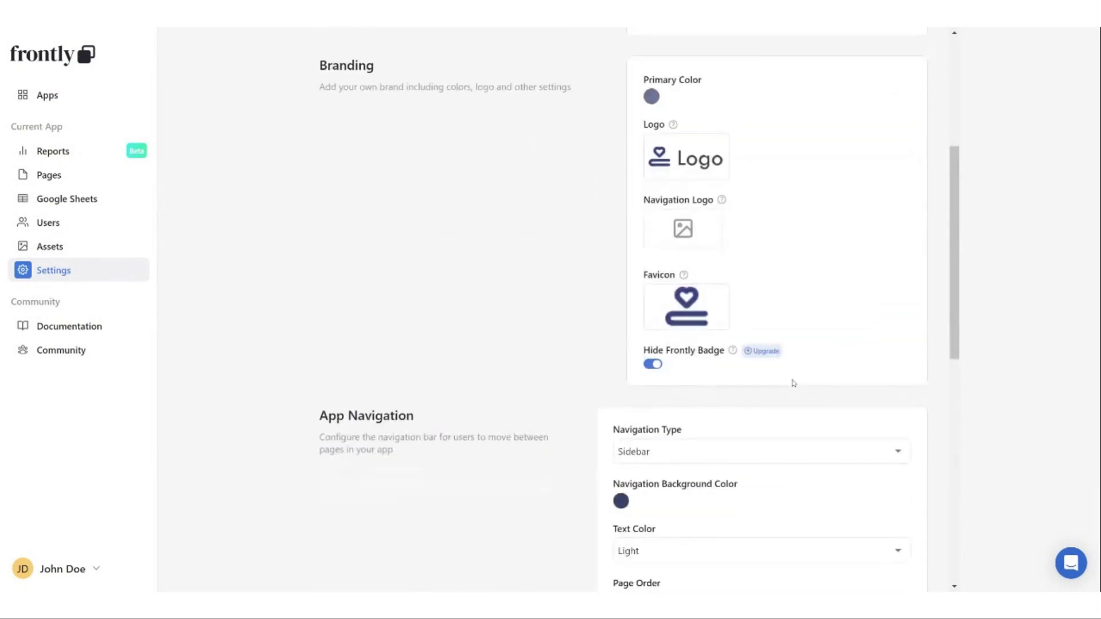
{"action": "mouse_move", "coordinate": [743, 238]}
{"action": "left_click", "coordinate": [720, 213]}
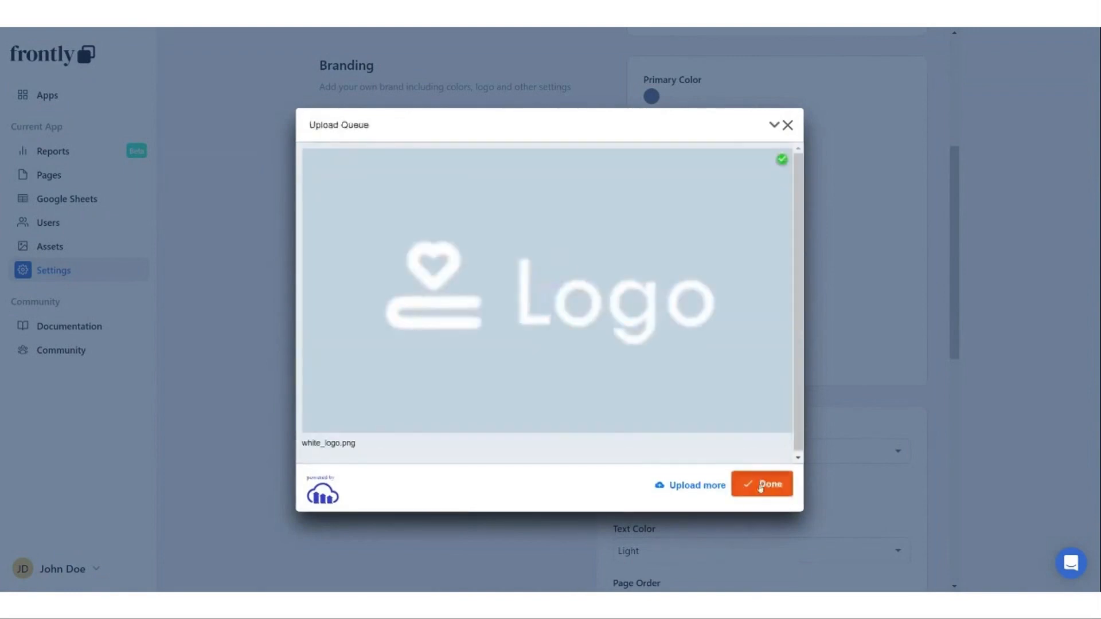
{"action": "left_click", "coordinate": [760, 488]}
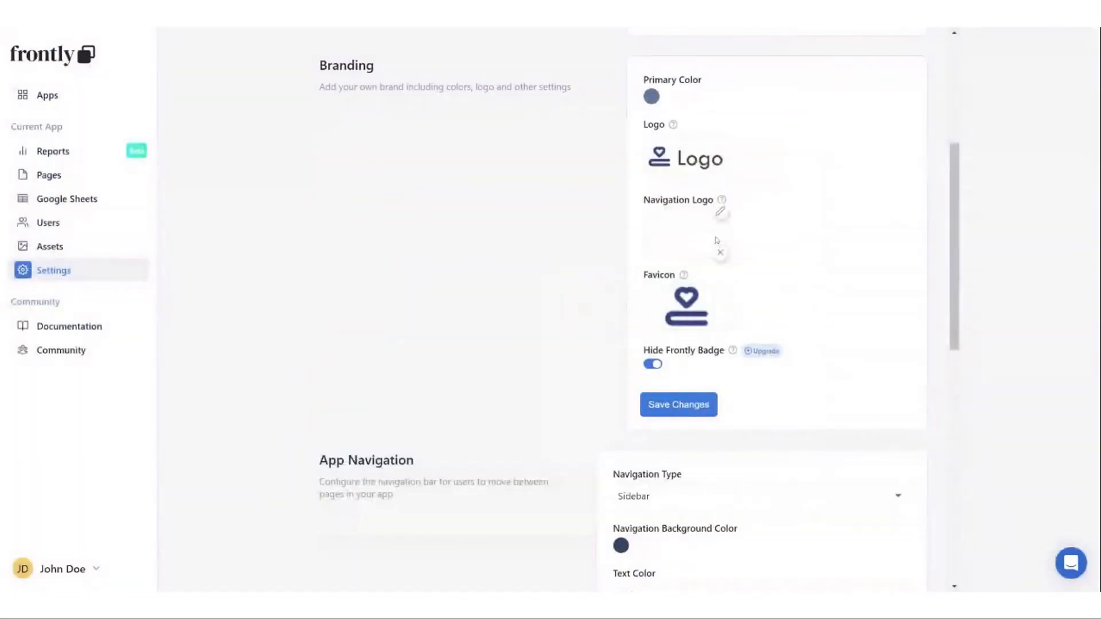
{"action": "left_click", "coordinate": [708, 411]}
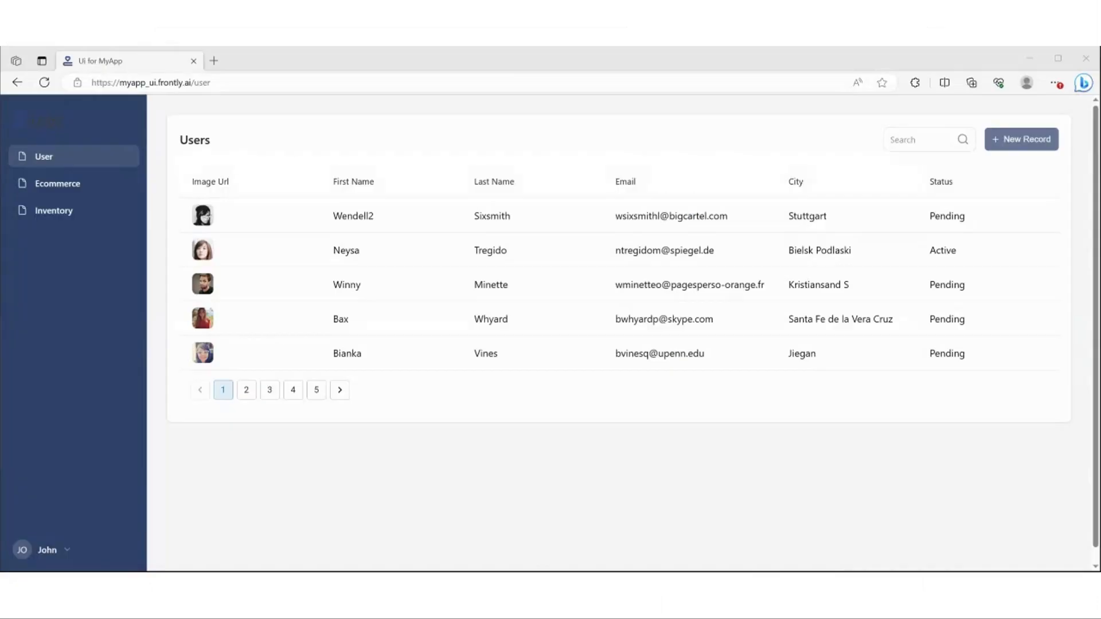
{"action": "left_click", "coordinate": [451, 499]}
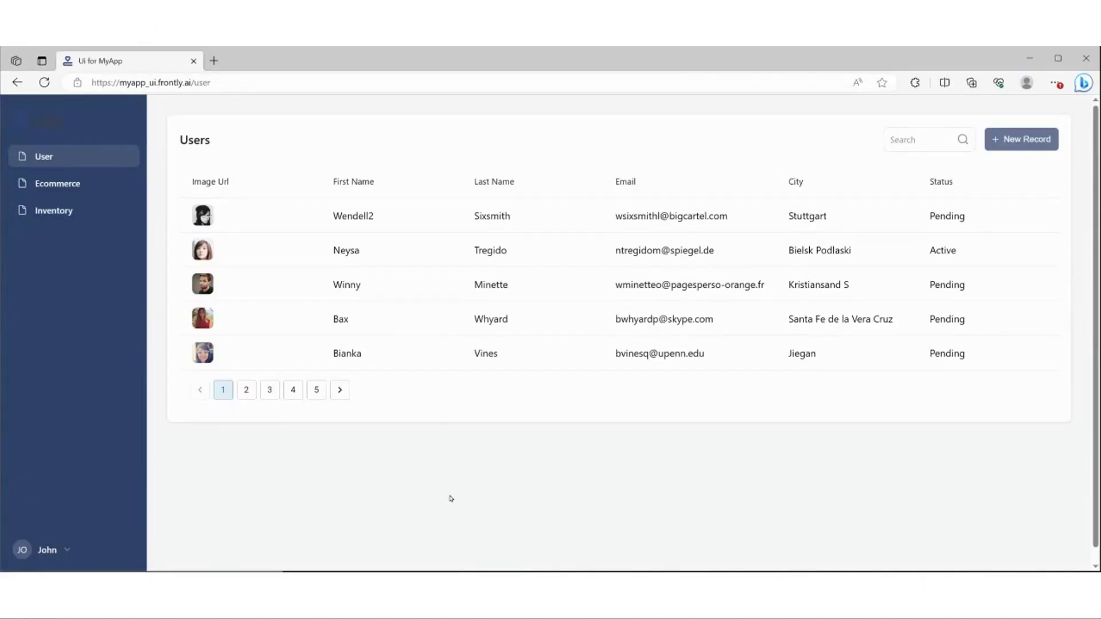
{"action": "key", "text": "F5"}
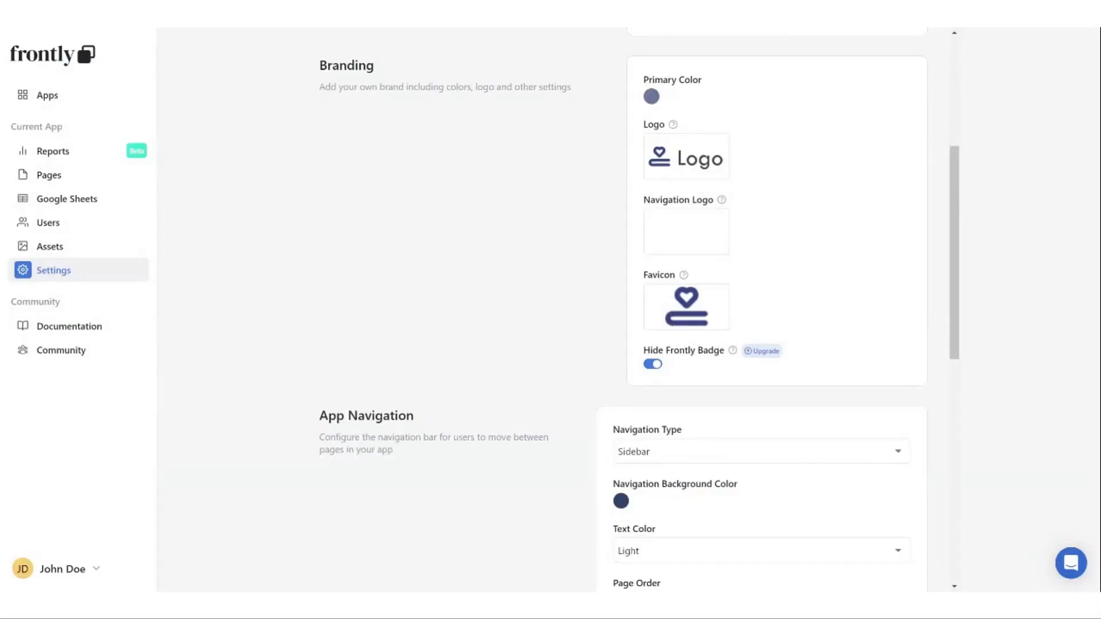
Copy the navigation background color's hex code #31426A into the branding primary color and save the change.
{"action": "left_click", "coordinate": [653, 97]}
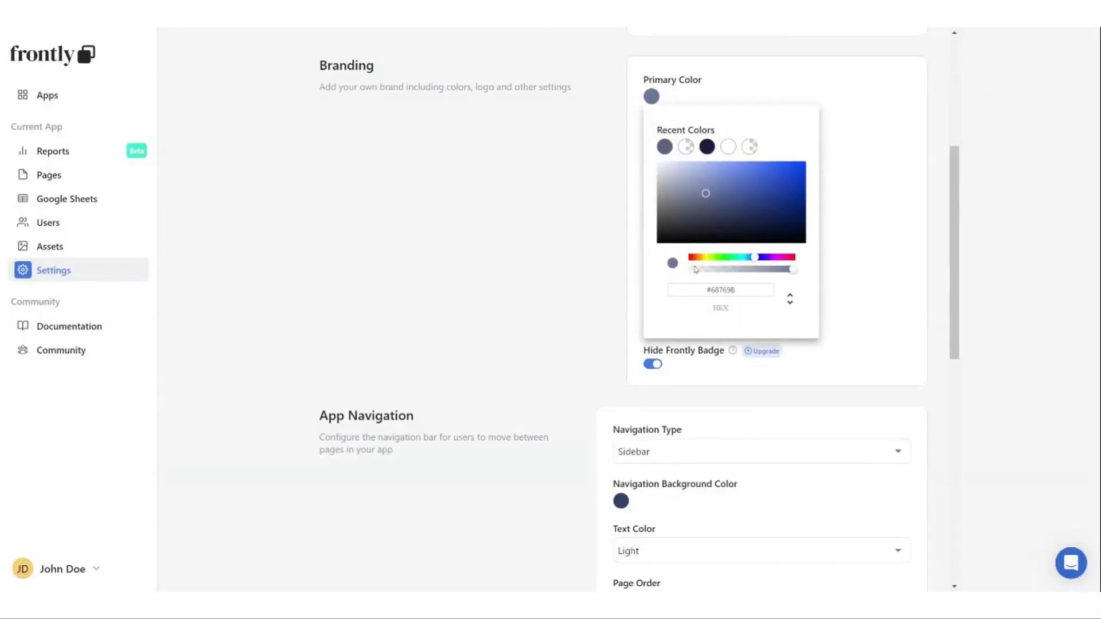
{"action": "left_click", "coordinate": [622, 503]}
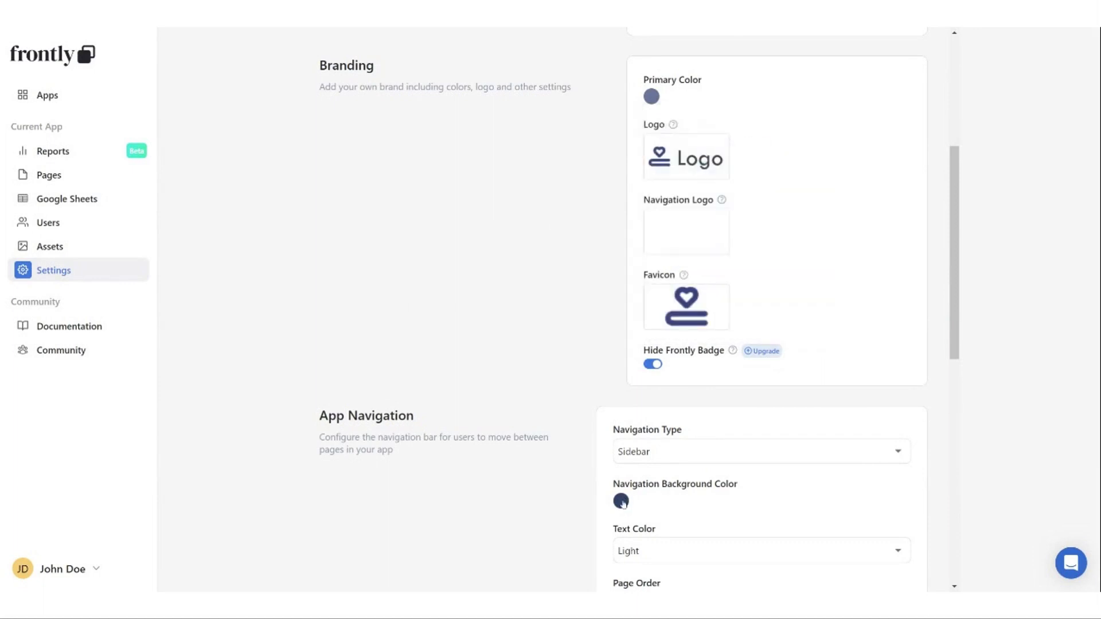
{"action": "left_click", "coordinate": [622, 503]}
{"action": "triple_click", "coordinate": [699, 533]}
{"action": "key", "text": "ctrl+c"}
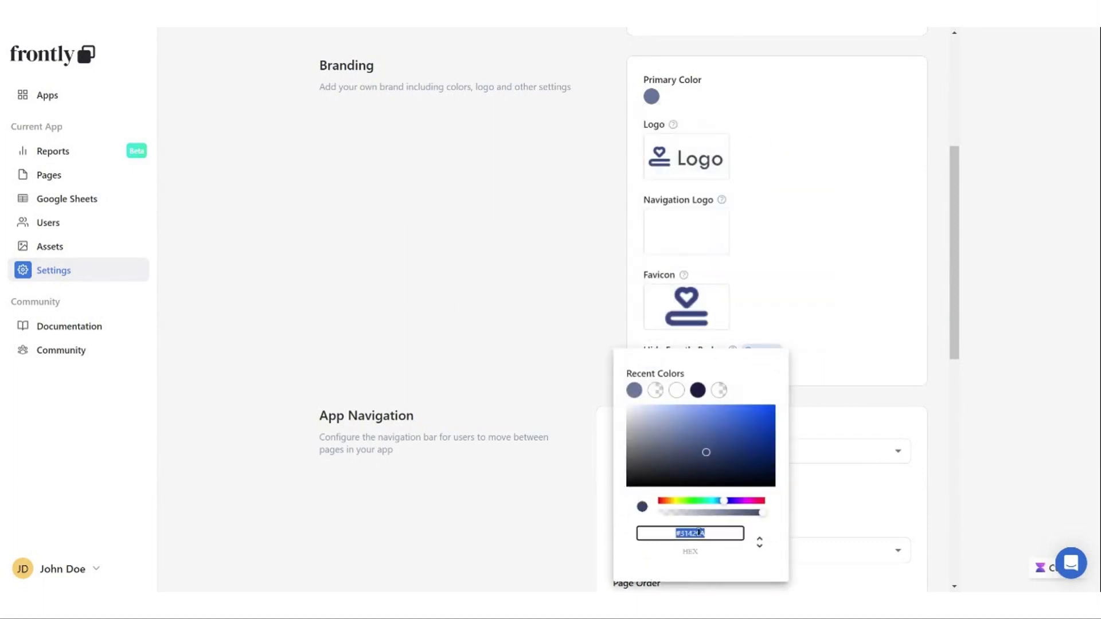
{"action": "left_click", "coordinate": [653, 100]}
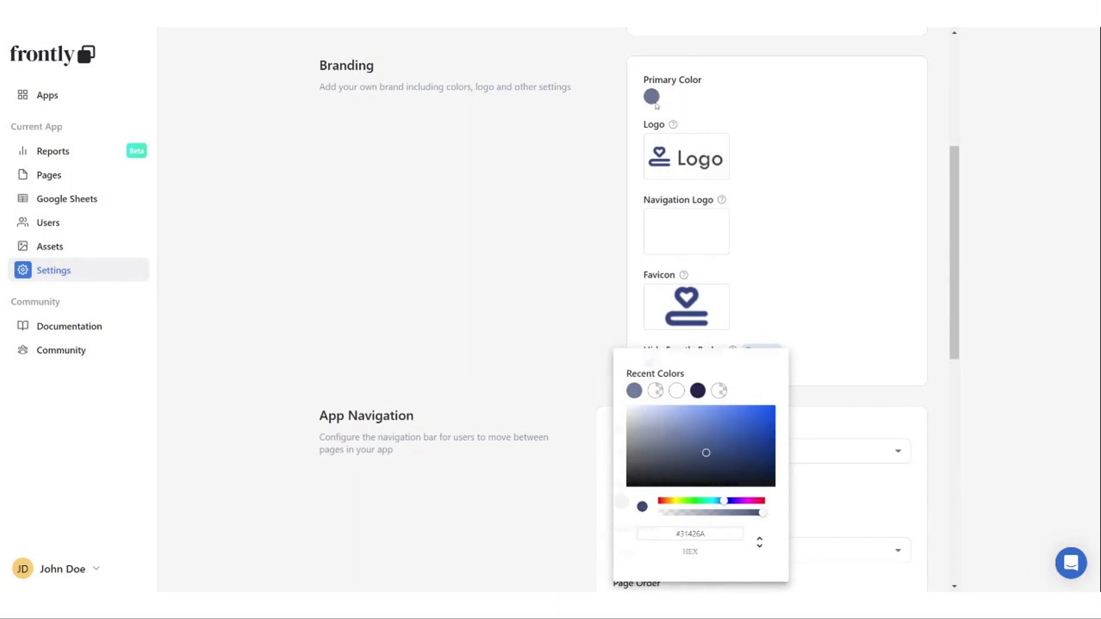
{"action": "left_click", "coordinate": [653, 97]}
{"action": "triple_click", "coordinate": [746, 290]}
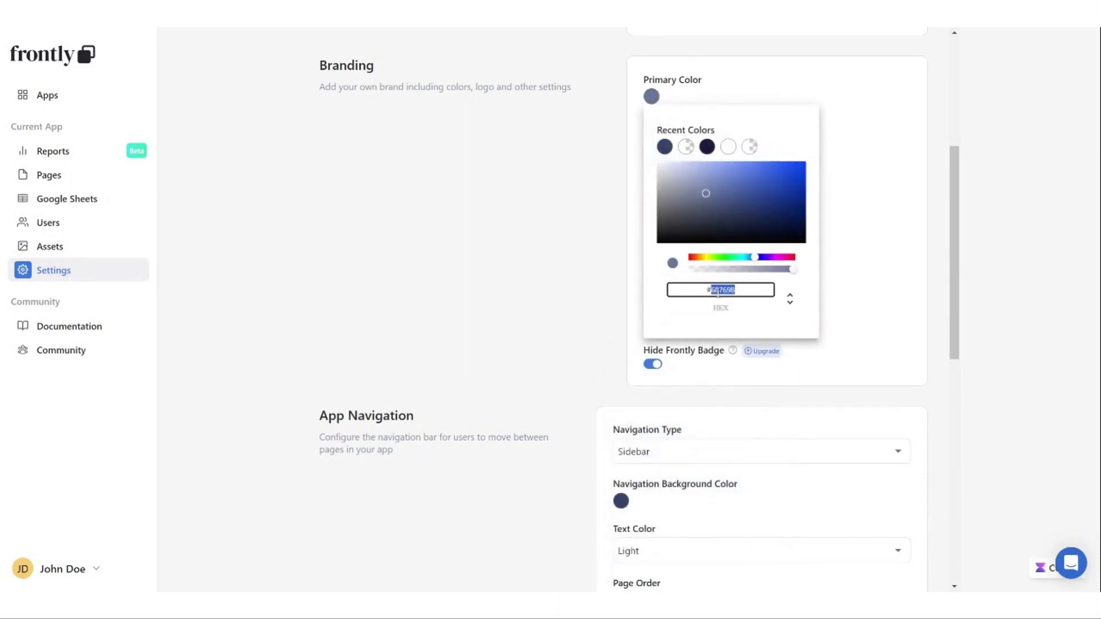
{"action": "key", "text": "ctrl+v"}
{"action": "left_click", "coordinate": [693, 413]}
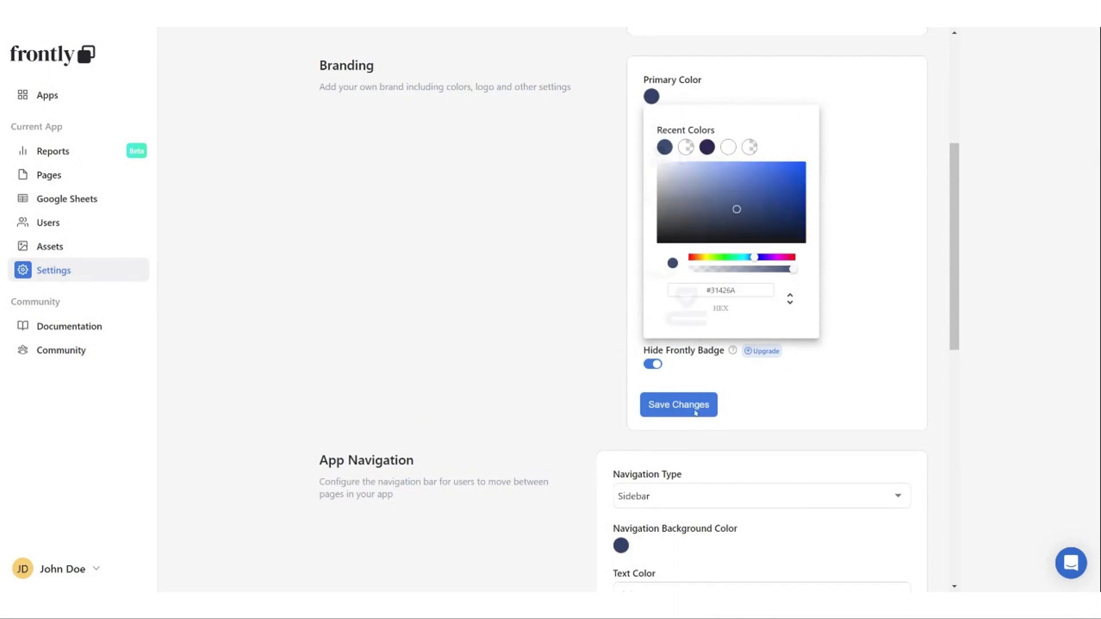
{"action": "left_click", "coordinate": [693, 412]}
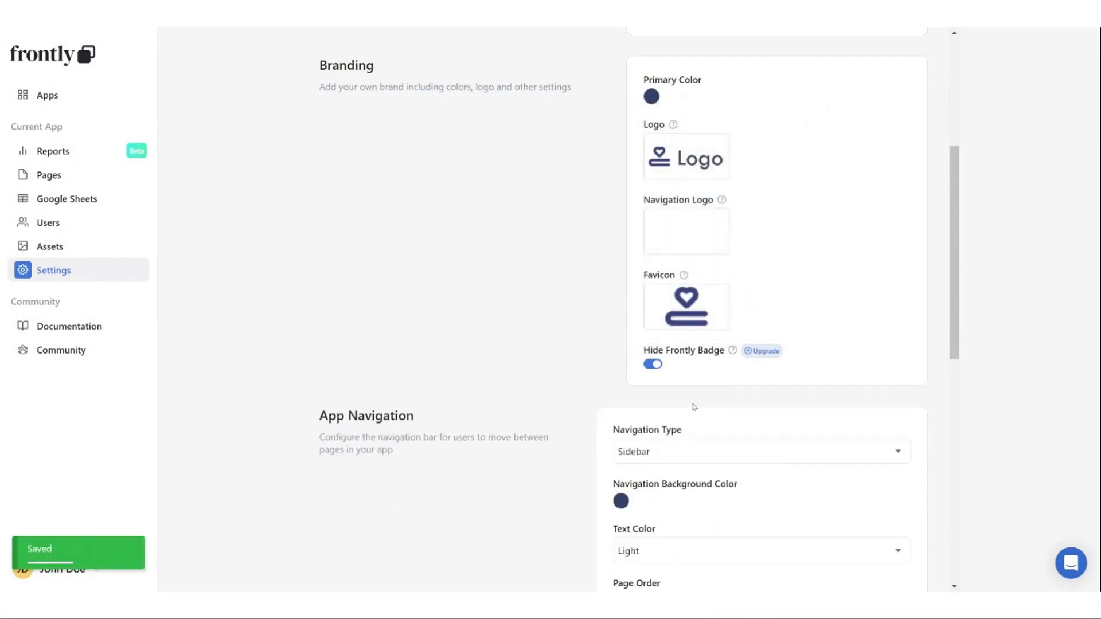
Change the navigation type to Header, save the change, and reload the published app.
{"action": "scroll", "coordinate": [620, 341], "scroll_direction": "up", "scroll_amount": 4}
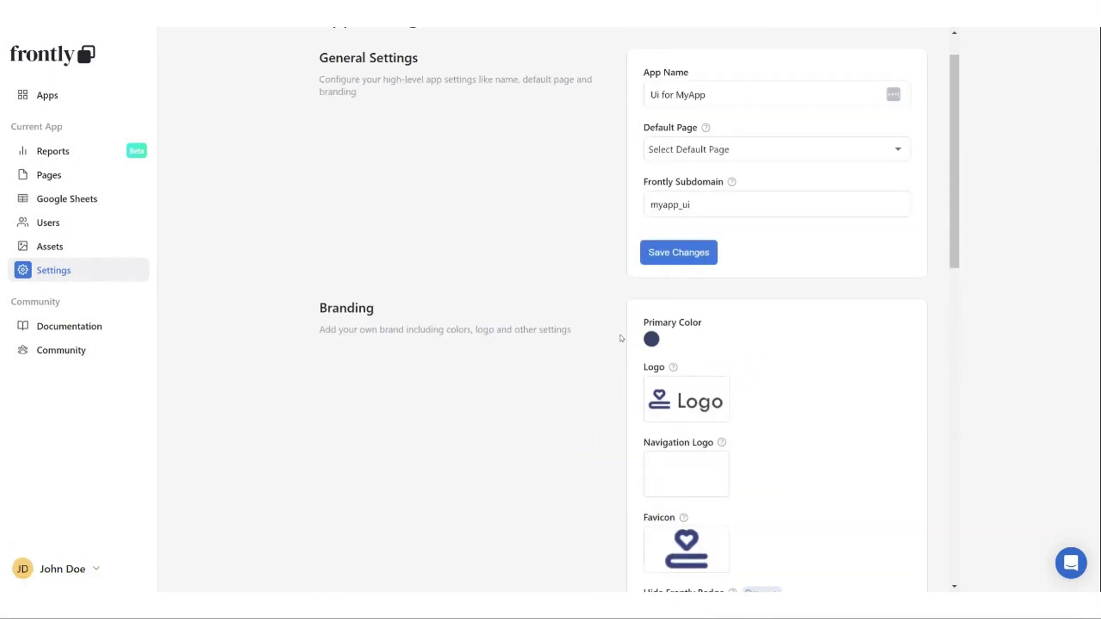
{"action": "scroll", "coordinate": [622, 338], "scroll_direction": "down", "scroll_amount": 4}
{"action": "scroll", "coordinate": [620, 339], "scroll_direction": "down", "scroll_amount": 4}
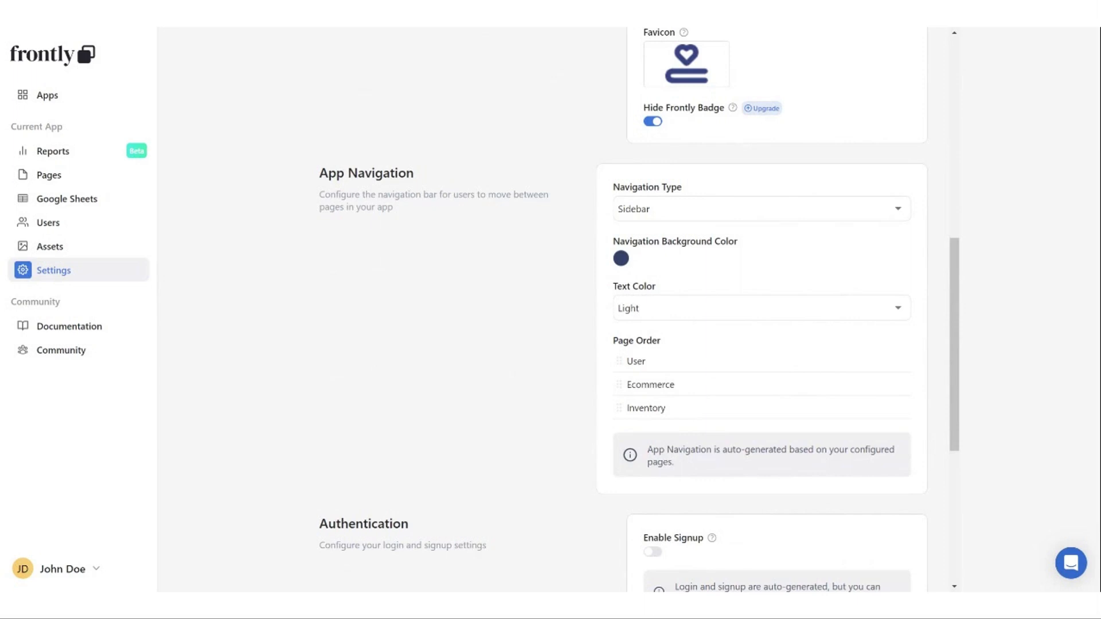
{"action": "left_click", "coordinate": [727, 208]}
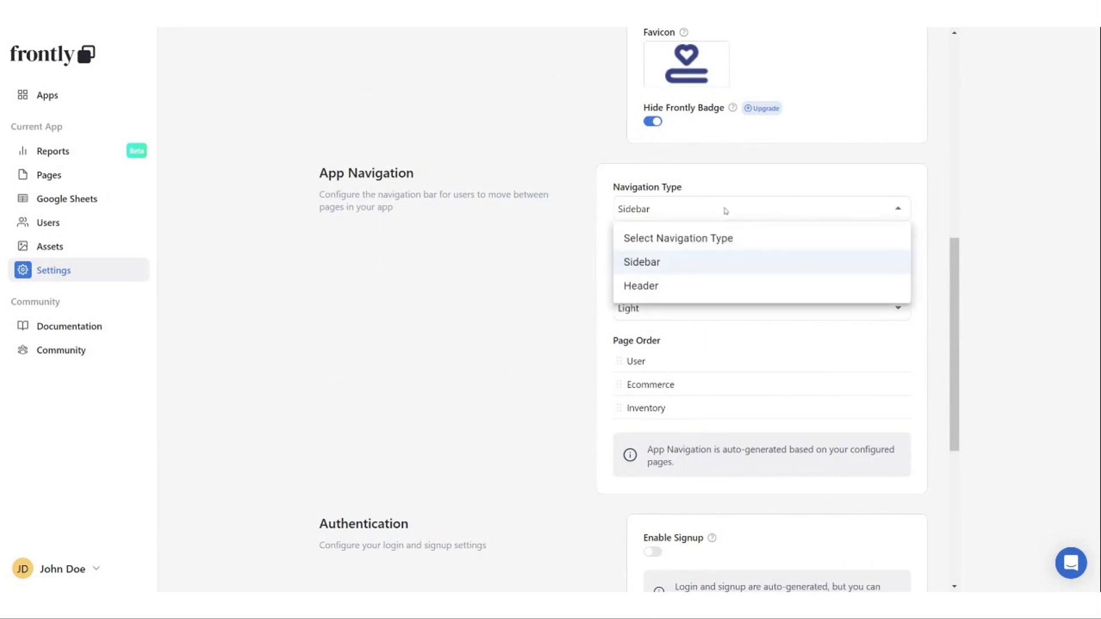
{"action": "left_click", "coordinate": [709, 291]}
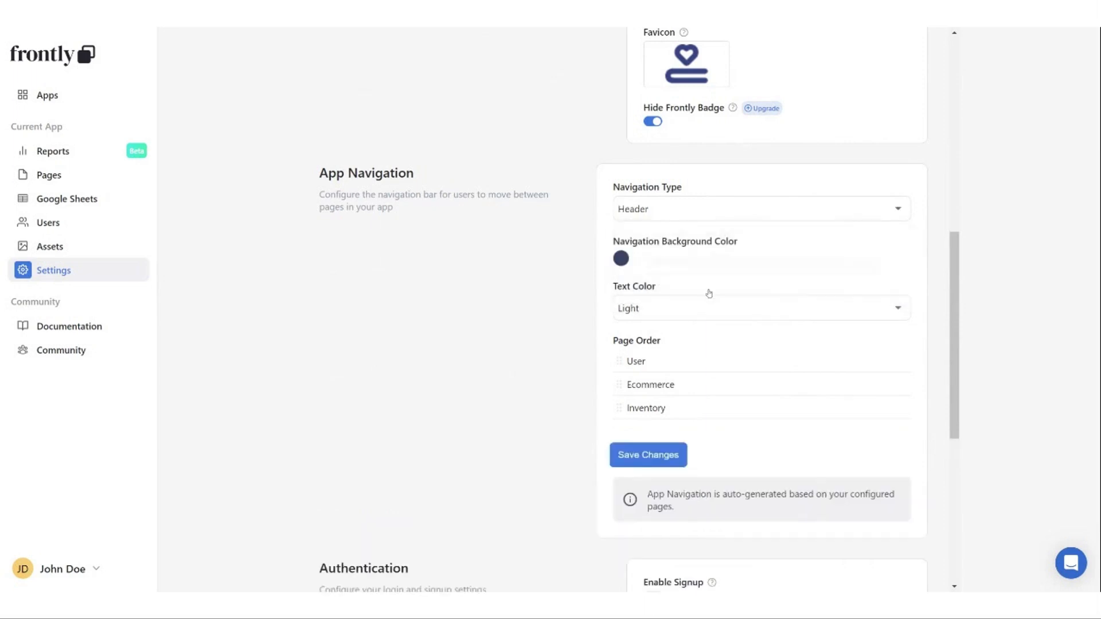
{"action": "left_click", "coordinate": [674, 456]}
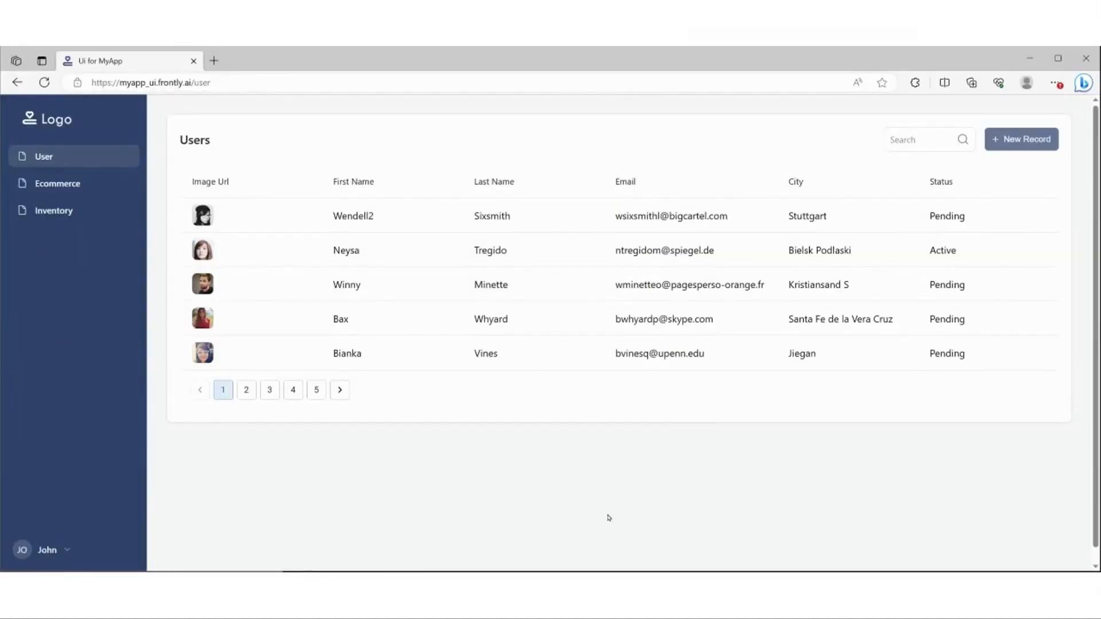
{"action": "key", "text": "F5"}
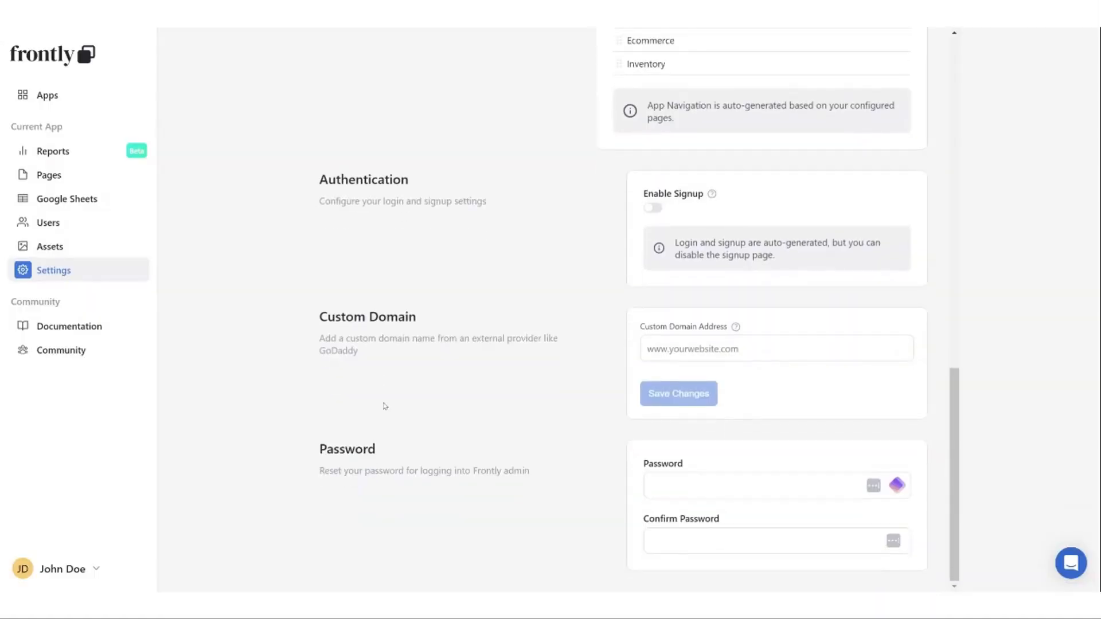
Open the User page in the page editor and rename it to User Details in its page settings.
{"action": "scroll", "coordinate": [384, 406], "scroll_direction": "up", "scroll_amount": 4}
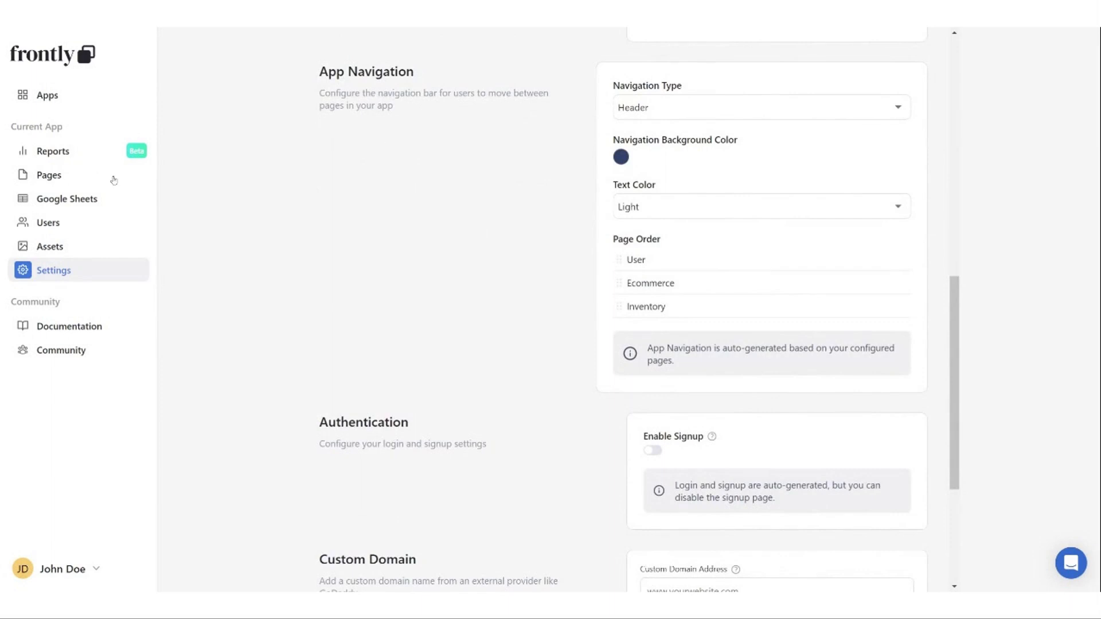
{"action": "left_click", "coordinate": [49, 175]}
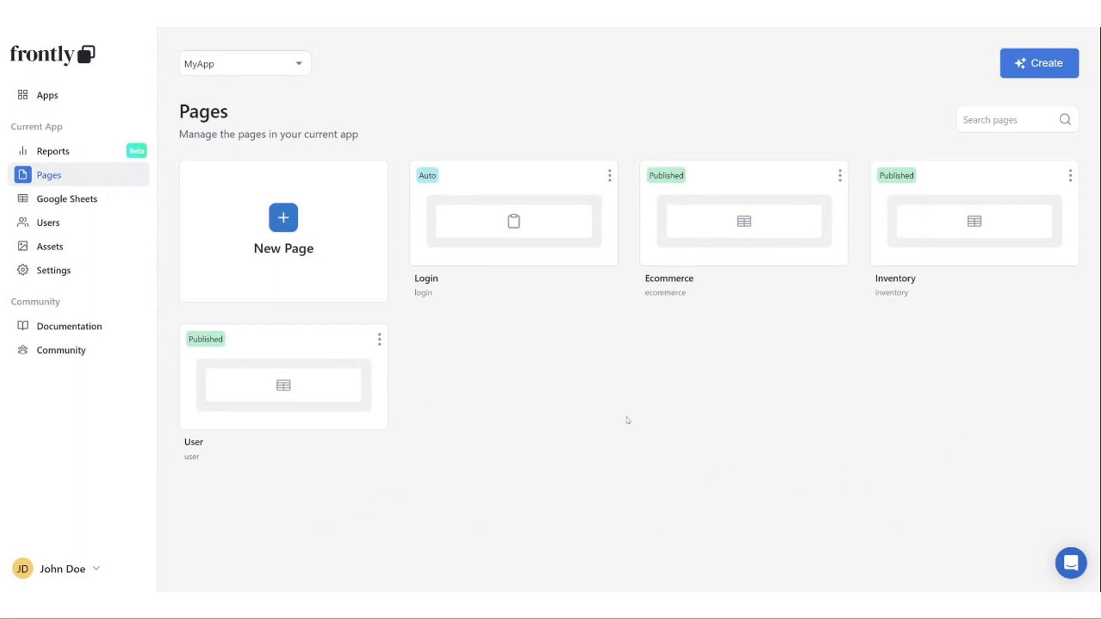
{"action": "left_click", "coordinate": [315, 382]}
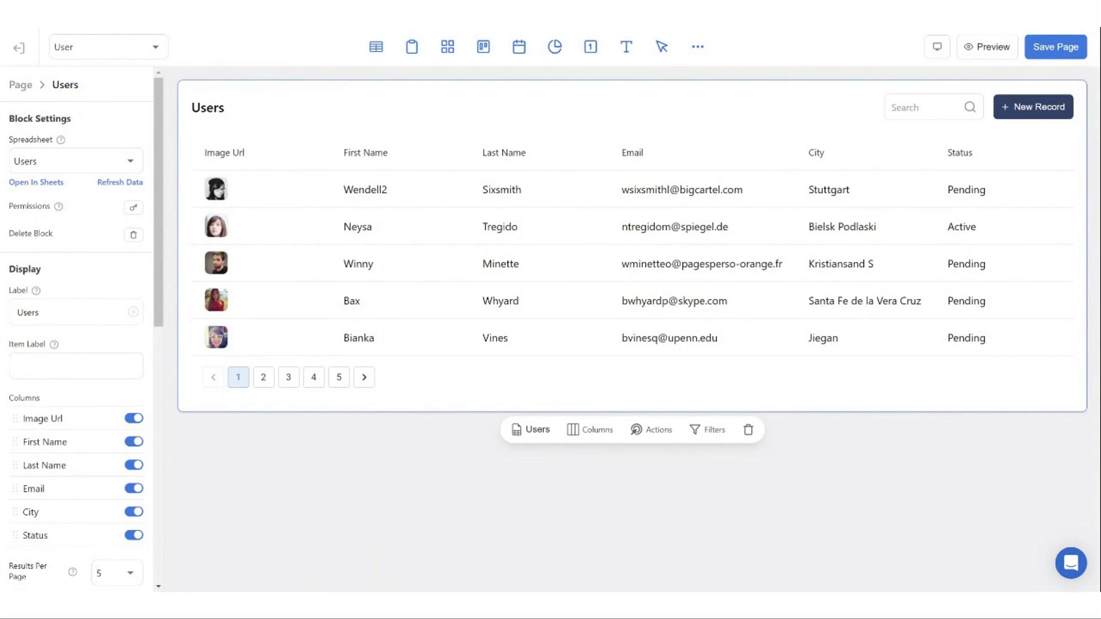
{"action": "left_click", "coordinate": [22, 86]}
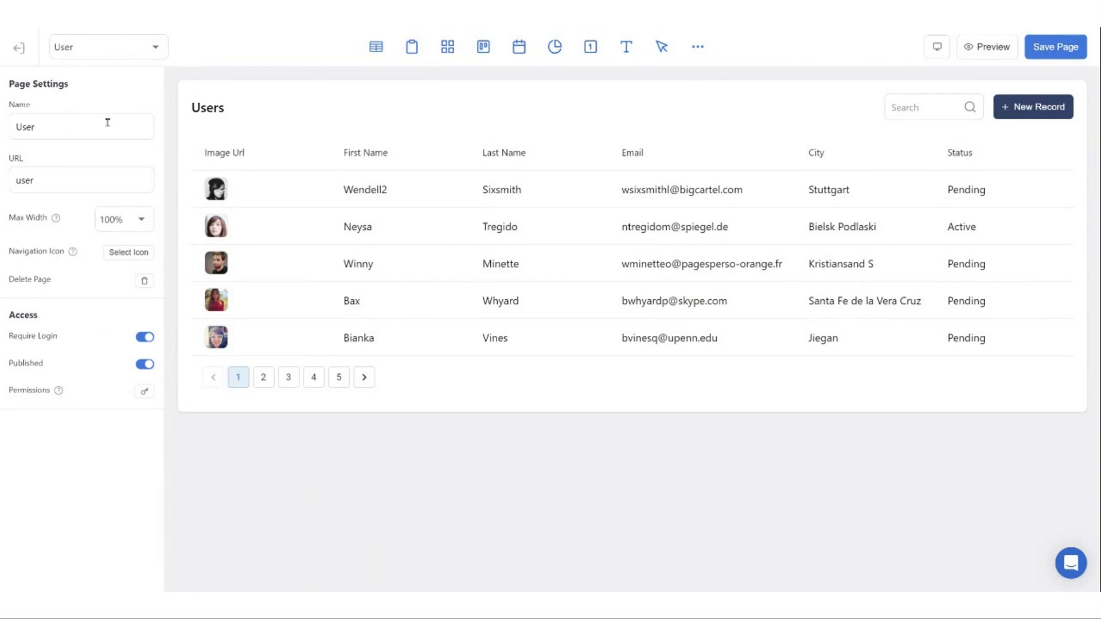
{"action": "type", "text": "Details"}
Browse additional icons and choose the plain right-pointing arrow as the User Details page's navigation icon.
{"action": "left_click", "coordinate": [143, 255]}
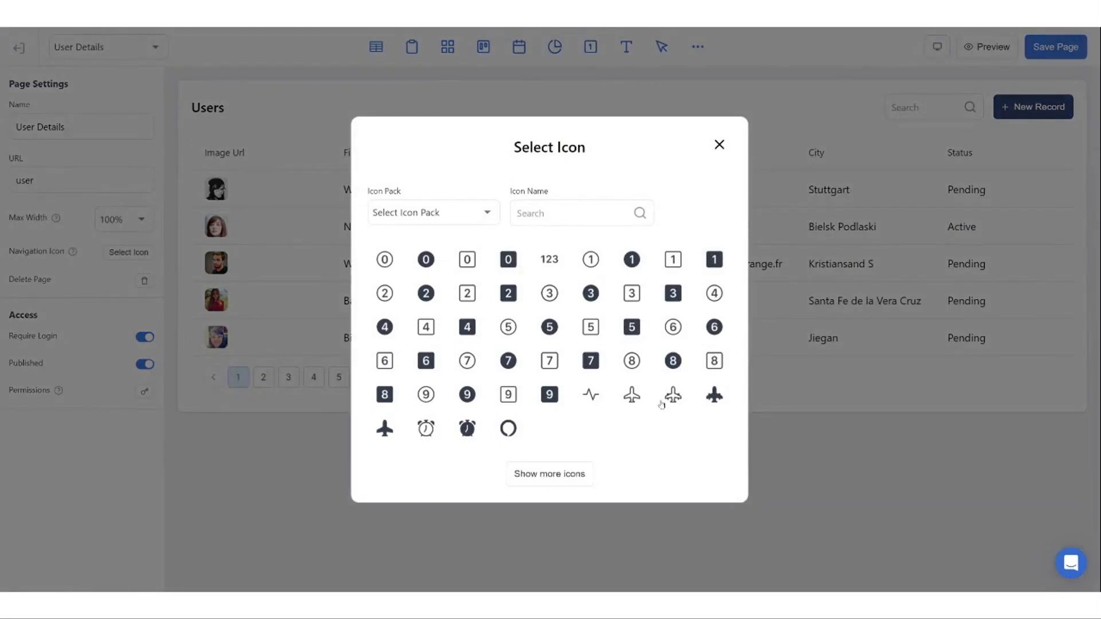
{"action": "left_click", "coordinate": [580, 475]}
{"action": "scroll", "coordinate": [654, 410], "scroll_direction": "down", "scroll_amount": 2}
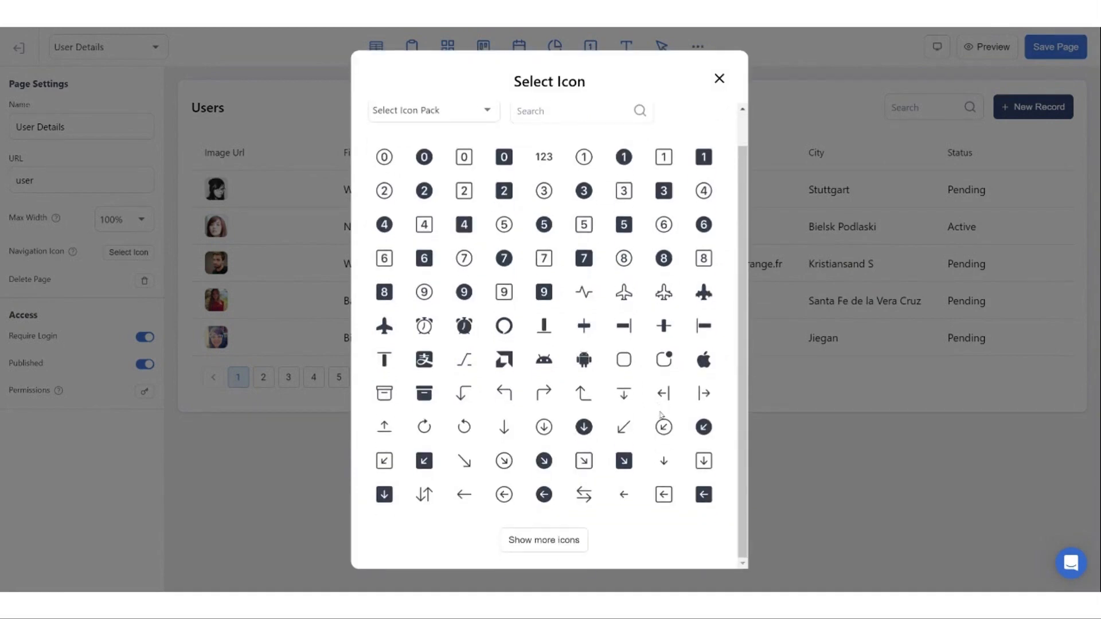
{"action": "left_click", "coordinate": [562, 541]}
{"action": "scroll", "coordinate": [607, 462], "scroll_direction": "down", "scroll_amount": 4}
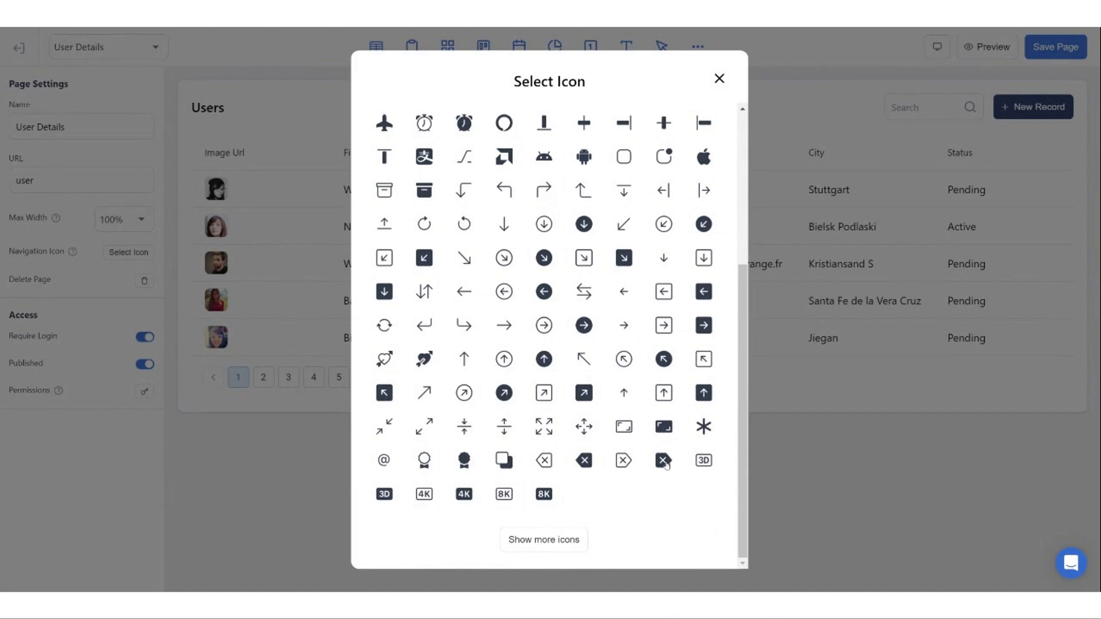
{"action": "scroll", "coordinate": [665, 465], "scroll_direction": "up", "scroll_amount": 5}
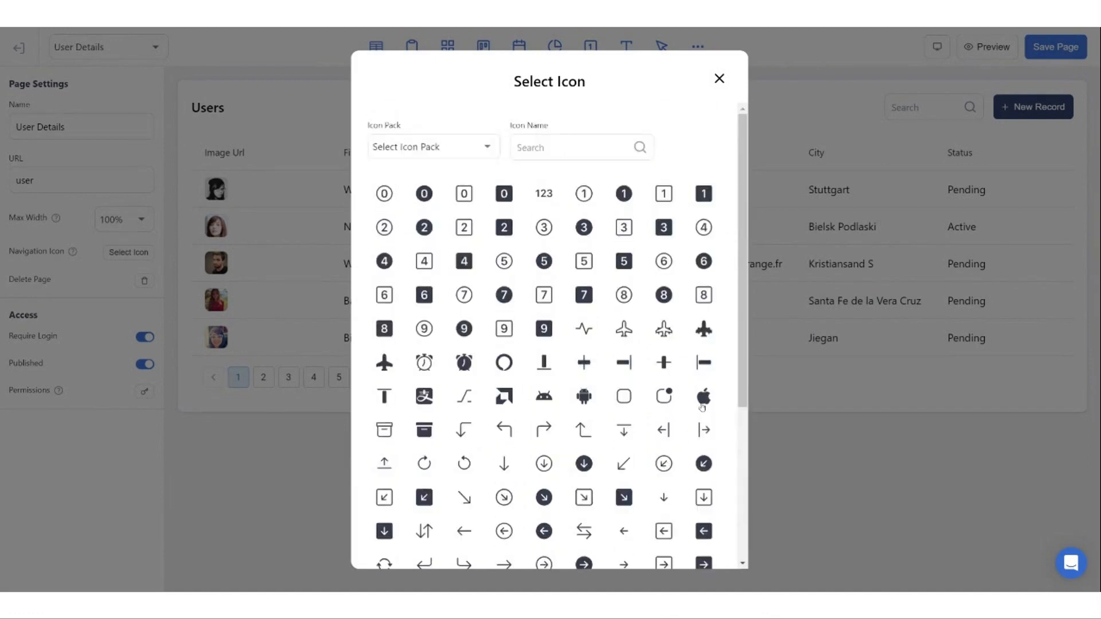
{"action": "scroll", "coordinate": [522, 400], "scroll_direction": "down", "scroll_amount": 5}
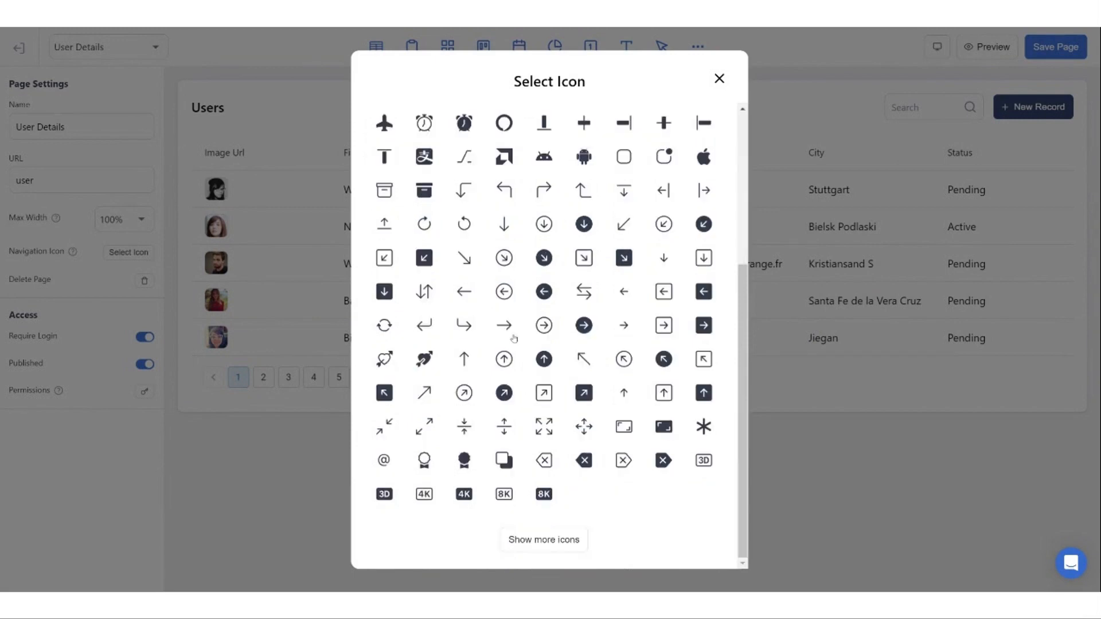
{"action": "left_click", "coordinate": [509, 331]}
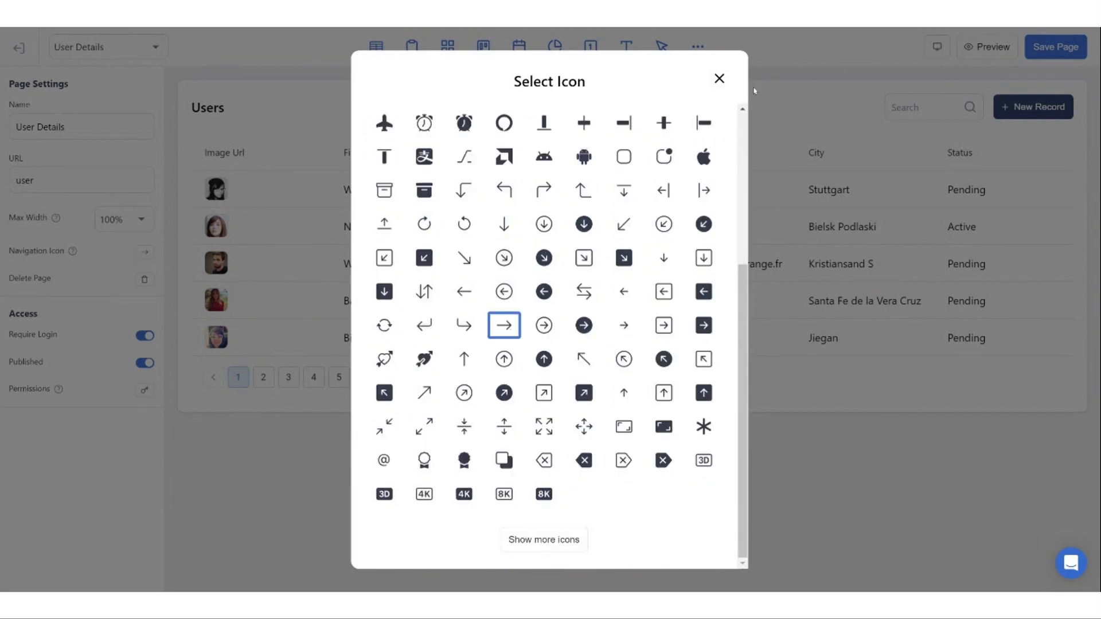
Close the icon selection, save the User Details page, and reload the published app.
{"action": "scroll", "coordinate": [669, 388], "scroll_direction": "up", "scroll_amount": 5}
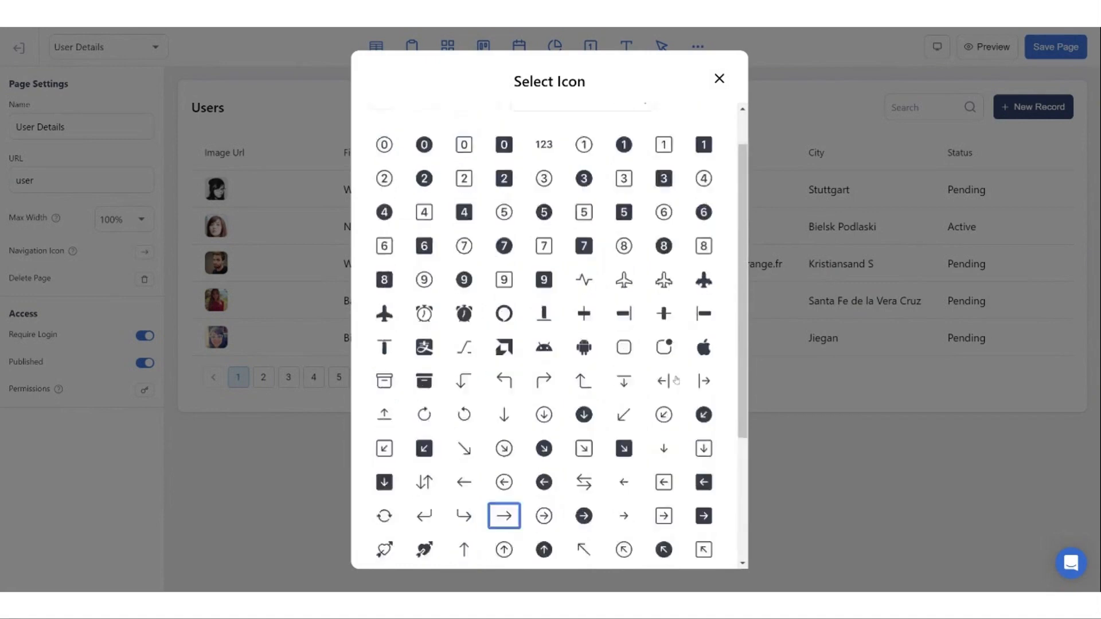
{"action": "left_click", "coordinate": [719, 79]}
{"action": "left_click", "coordinate": [1055, 46]}
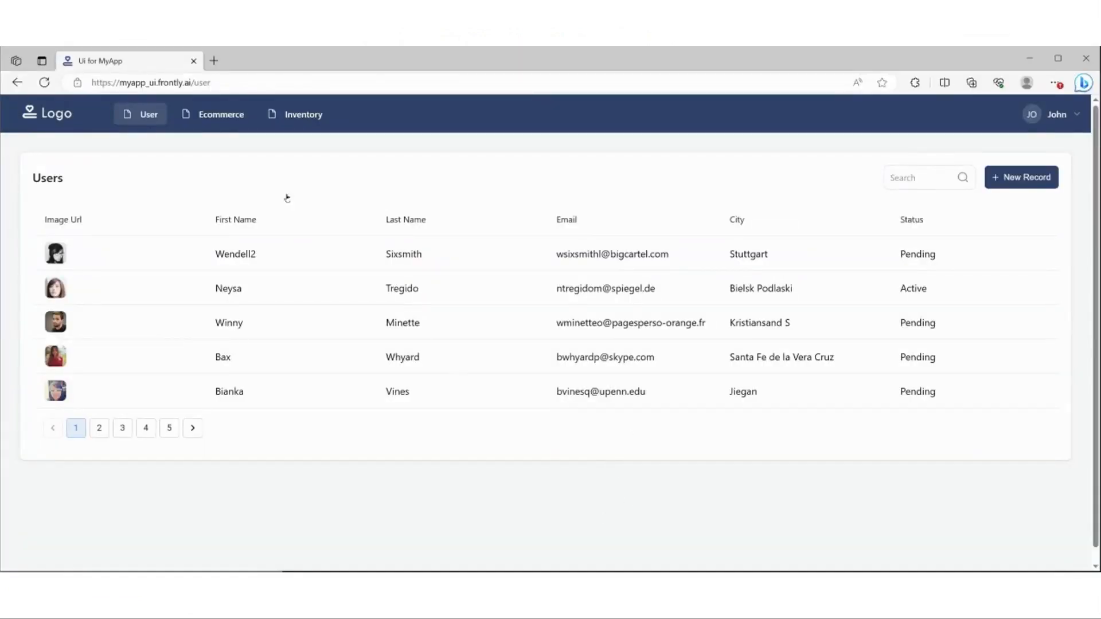
{"action": "left_click", "coordinate": [45, 83]}
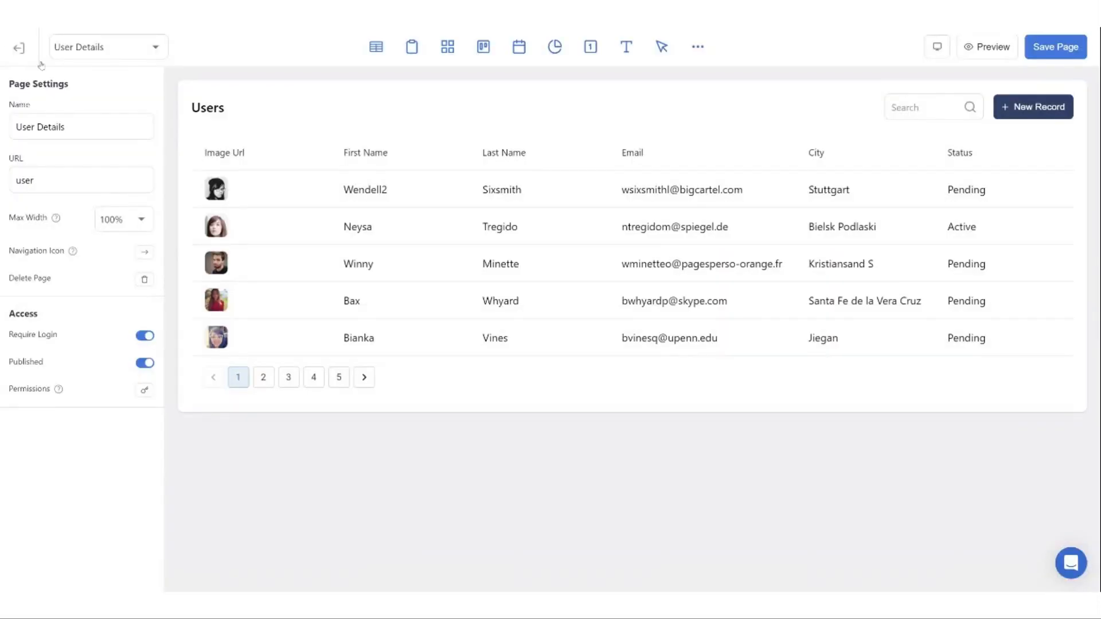
Return to the app settings, set the default page to User Details, and save the general settings.
{"action": "left_click", "coordinate": [20, 48]}
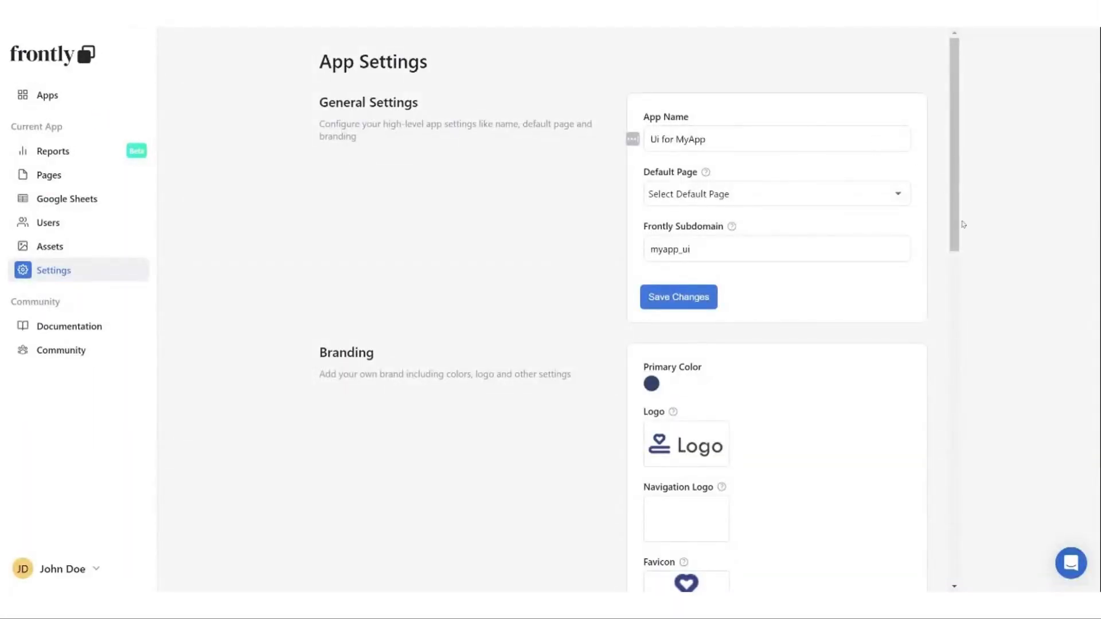
{"action": "scroll", "coordinate": [963, 224], "scroll_direction": "down", "scroll_amount": 1}
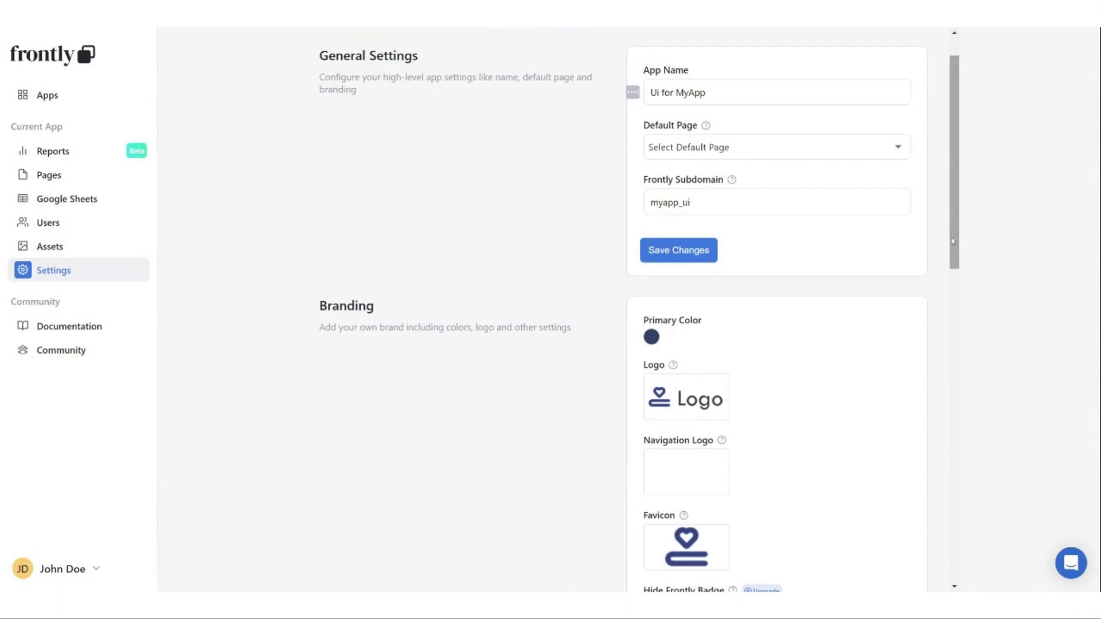
{"action": "left_click", "coordinate": [861, 150]}
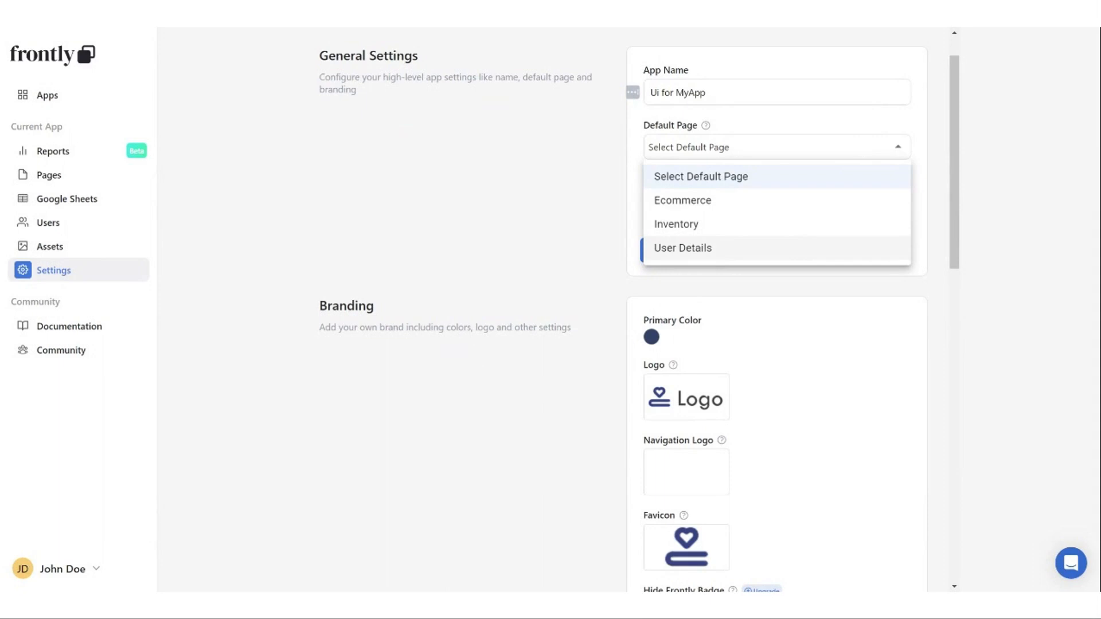
{"action": "left_click", "coordinate": [798, 250]}
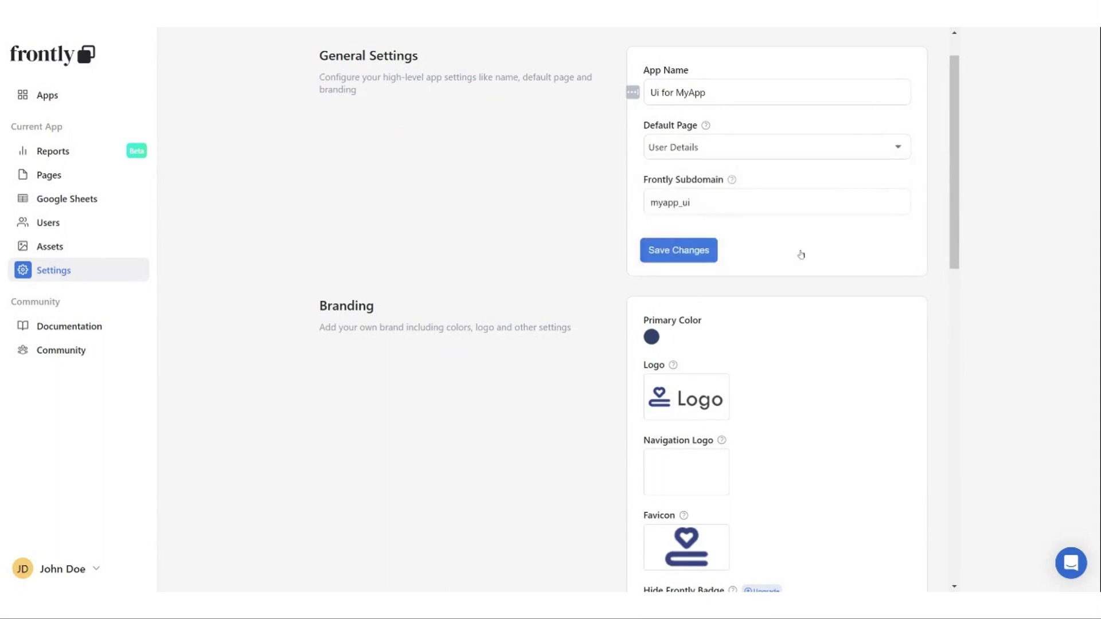
{"action": "left_click", "coordinate": [714, 254]}
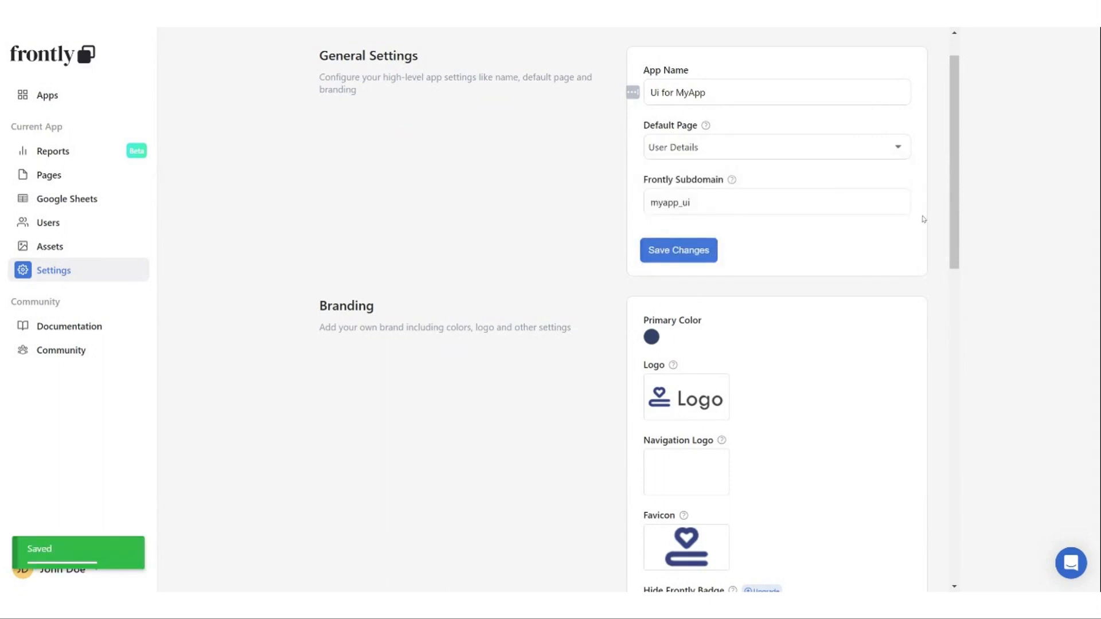
Review the primary color, logo and favicon in the branding settings and the app navigation options.
{"action": "left_click_drag", "start_coordinate": [954, 223], "coordinate": [953, 287]}
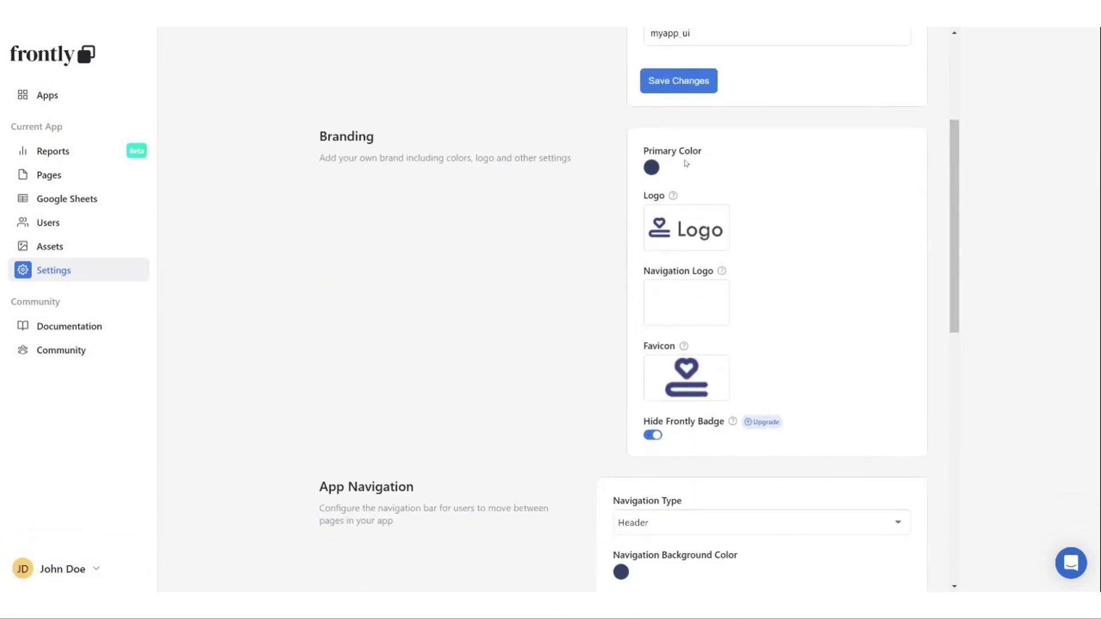
{"action": "mouse_move", "coordinate": [695, 244]}
{"action": "mouse_move", "coordinate": [704, 402]}
{"action": "mouse_move", "coordinate": [956, 320]}
{"action": "left_mouse_down"}
{"action": "mouse_move", "coordinate": [937, 408]}
{"action": "mouse_move", "coordinate": [954, 392]}
{"action": "mouse_move", "coordinate": [952, 405]}
{"action": "mouse_move", "coordinate": [946, 334]}
{"action": "left_mouse_up"}
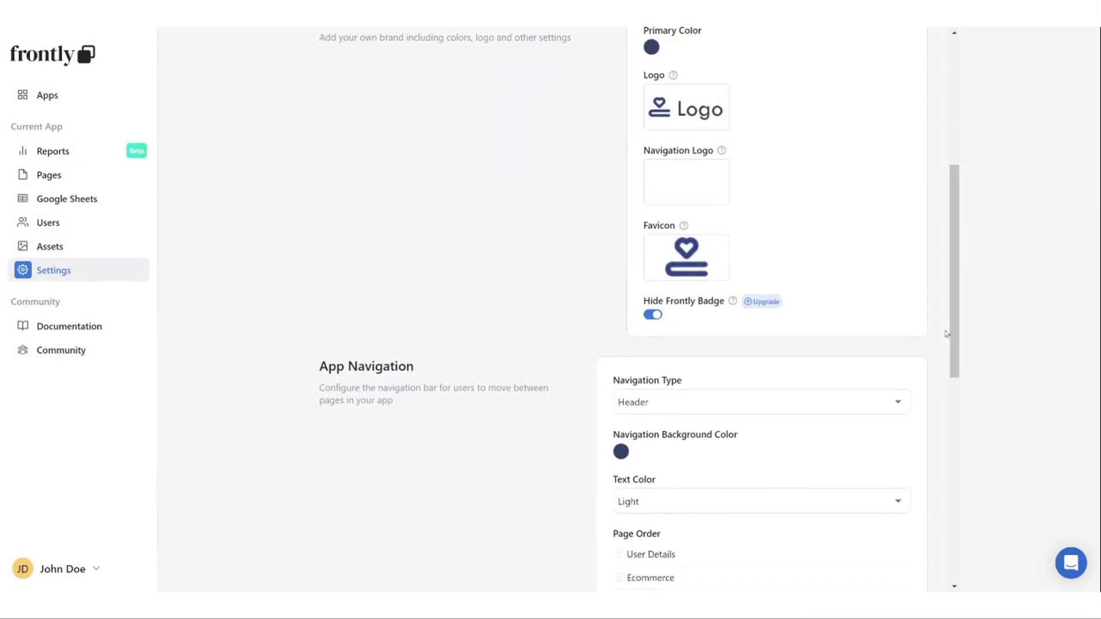
{"action": "mouse_move", "coordinate": [702, 106]}
Open the app's assets library and view the upload options for a new asset.
{"action": "left_click", "coordinate": [50, 246]}
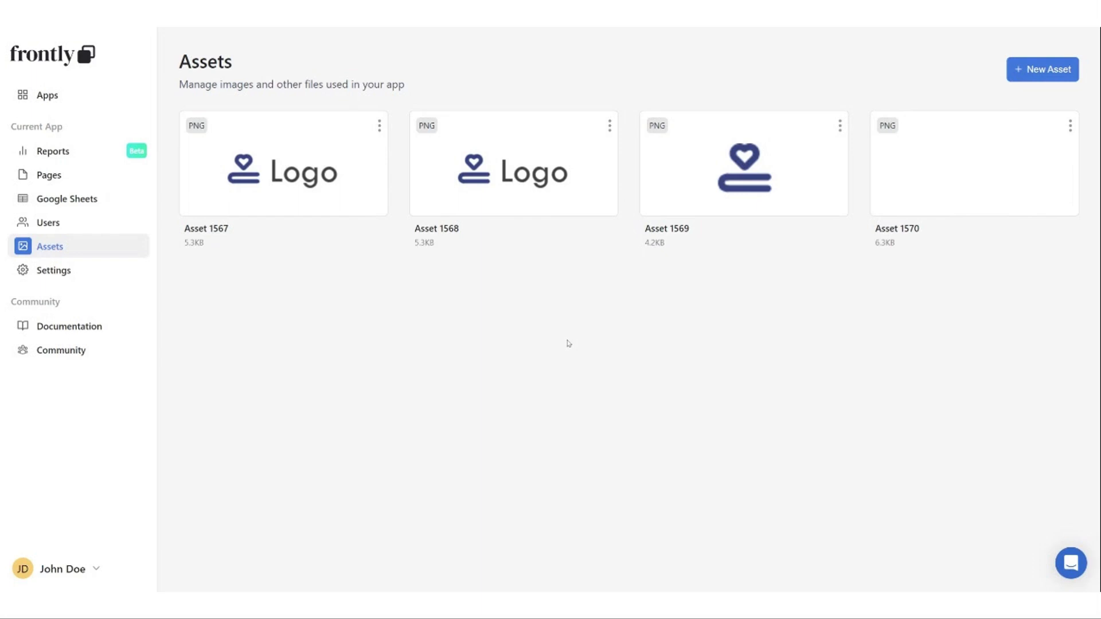
{"action": "left_click", "coordinate": [1052, 72]}
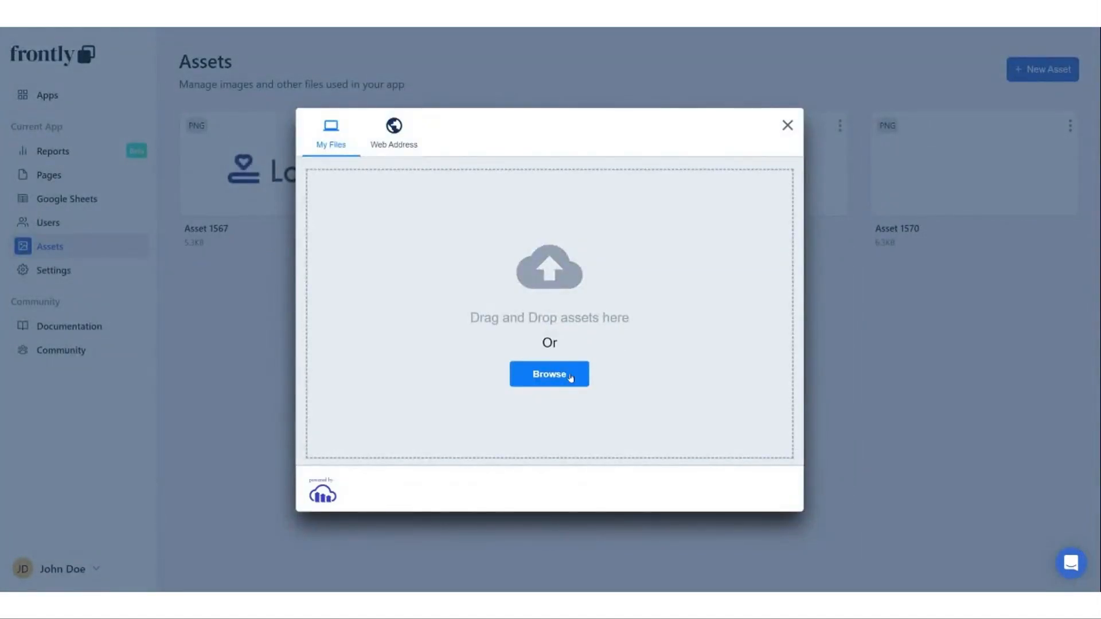
{"action": "left_click", "coordinate": [788, 126]}
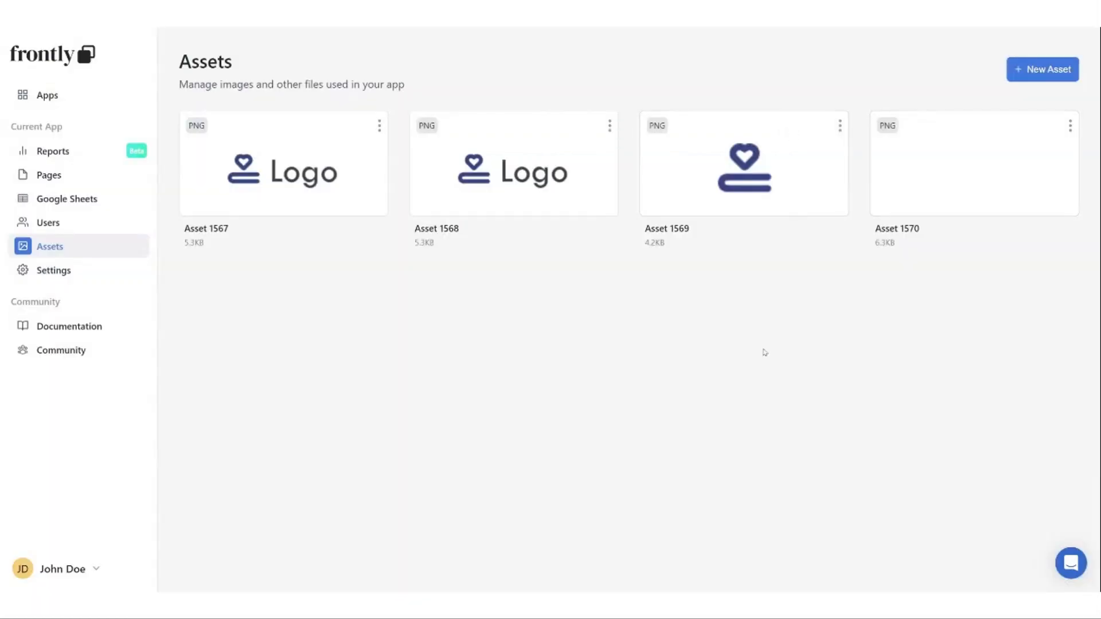
Copy the link of the logo image Asset 1568.
{"action": "left_click", "coordinate": [840, 126]}
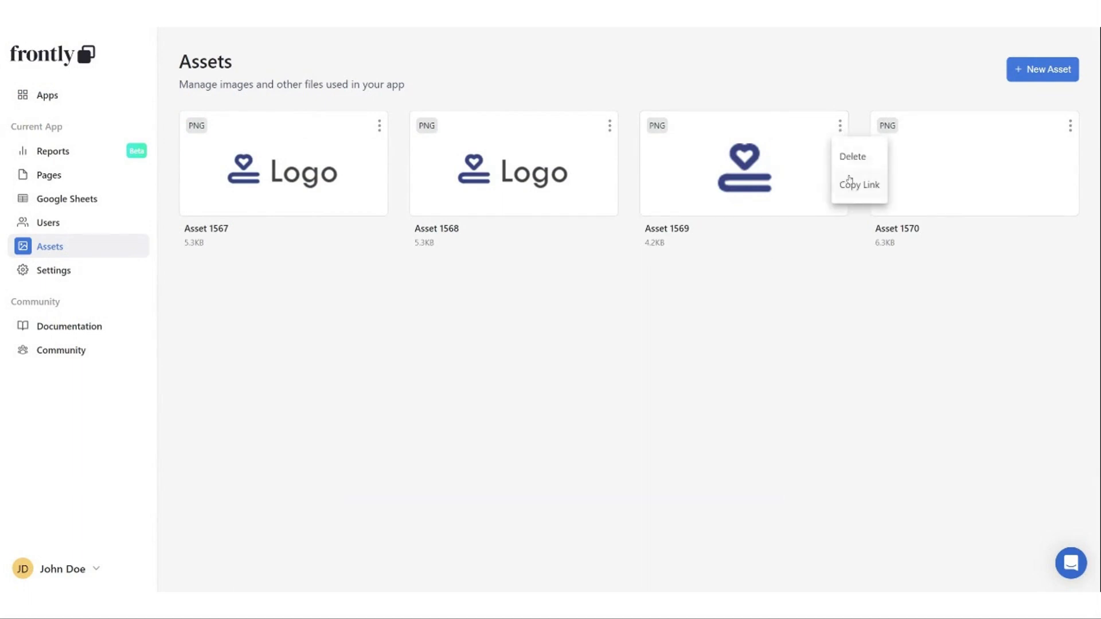
{"action": "left_click", "coordinate": [608, 125]}
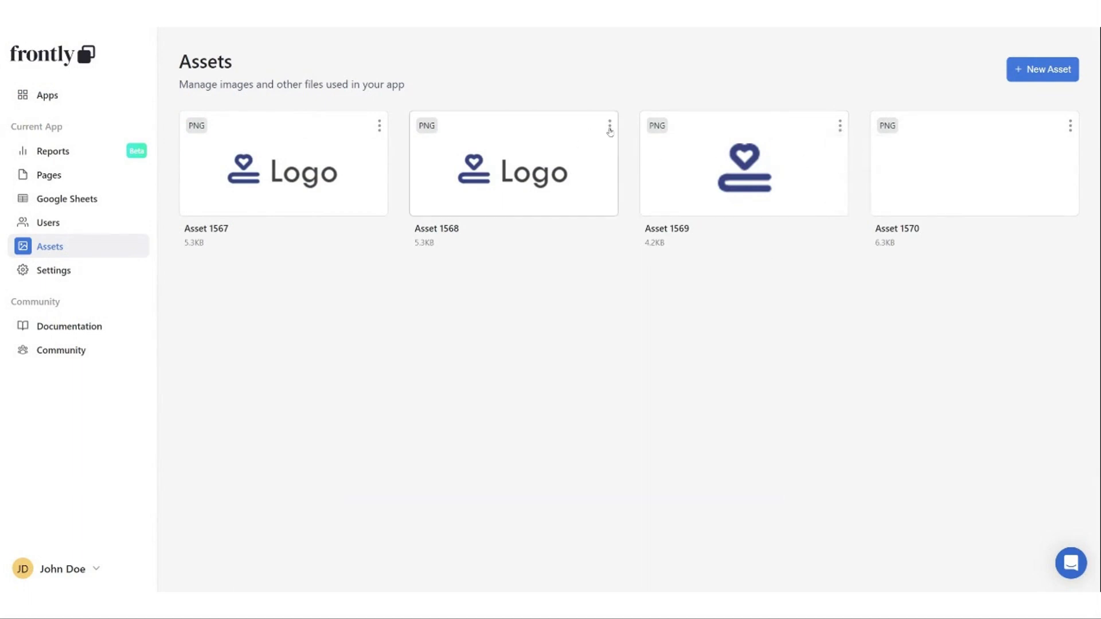
{"action": "left_click", "coordinate": [608, 125]}
{"action": "left_click", "coordinate": [624, 191]}
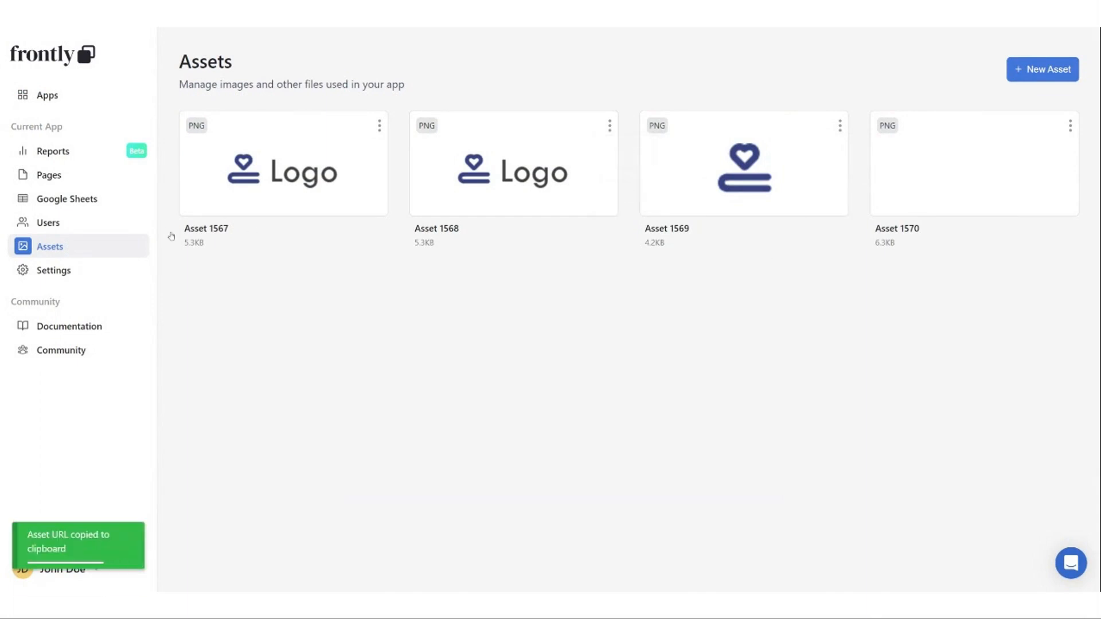
Replace the branding logo in the app settings with logo_login_i7s9g7.png, uploaded from the copied asset web address.
{"action": "left_click", "coordinate": [121, 270]}
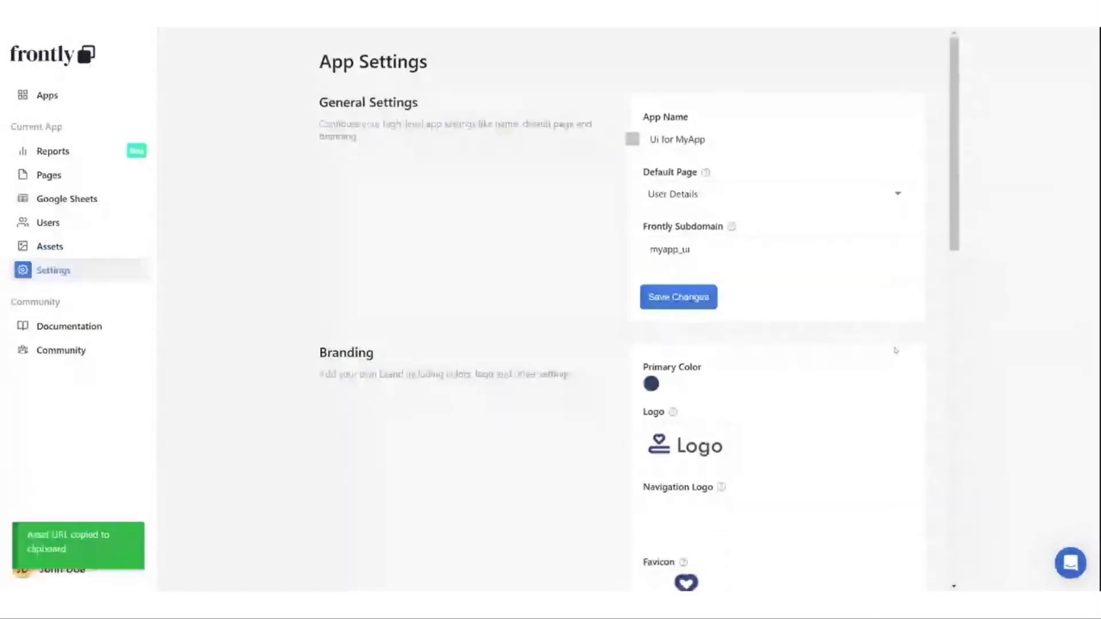
{"action": "mouse_move", "coordinate": [672, 423]}
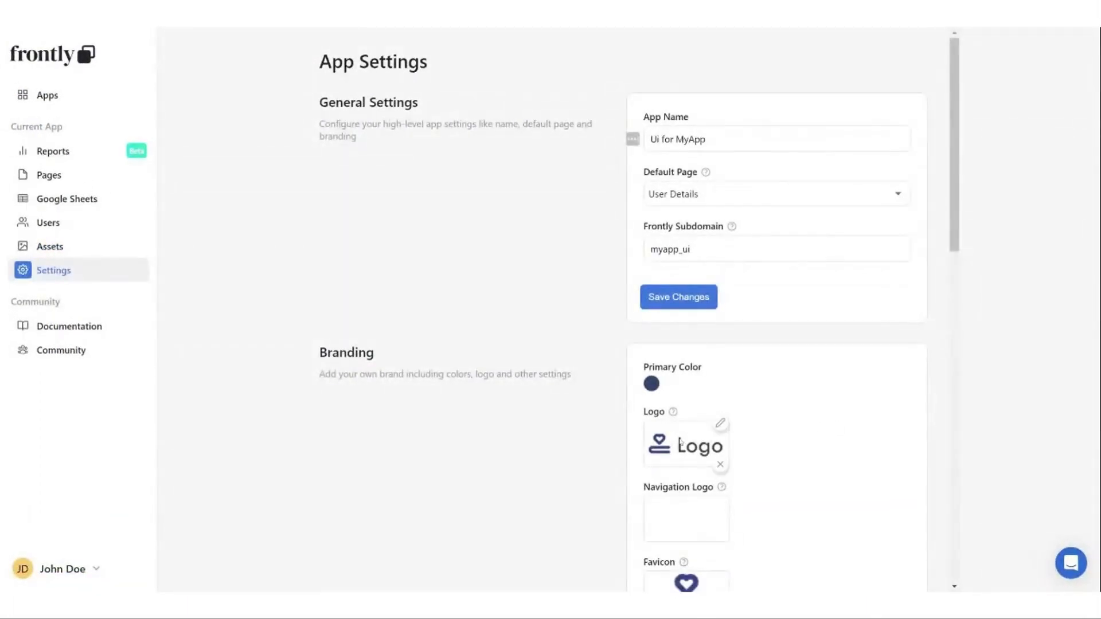
{"action": "left_click", "coordinate": [721, 426]}
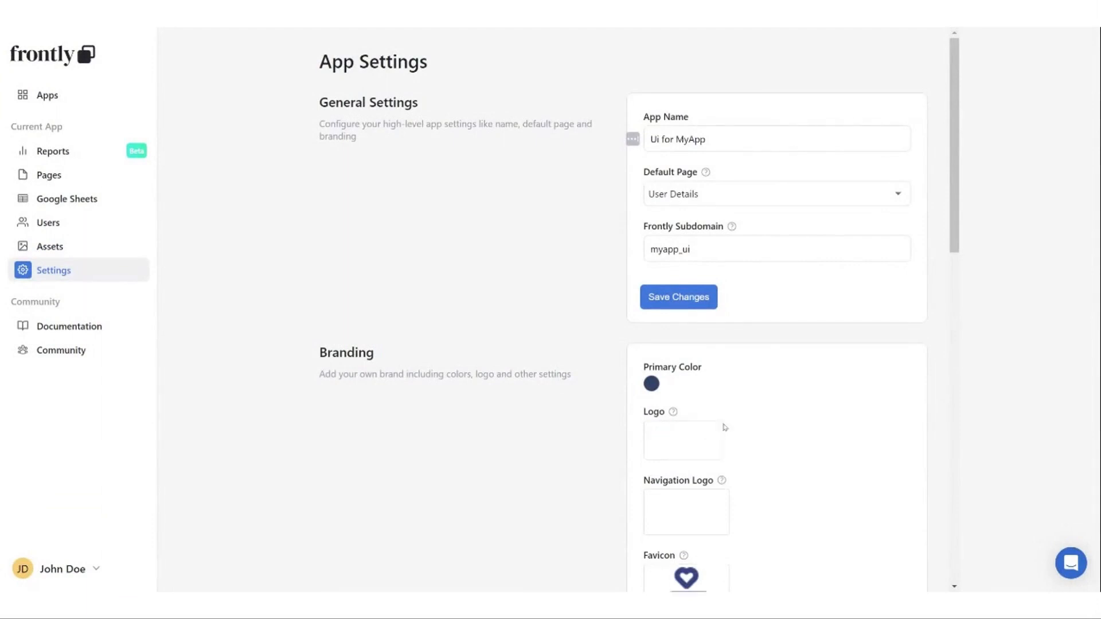
{"action": "left_click", "coordinate": [767, 434]}
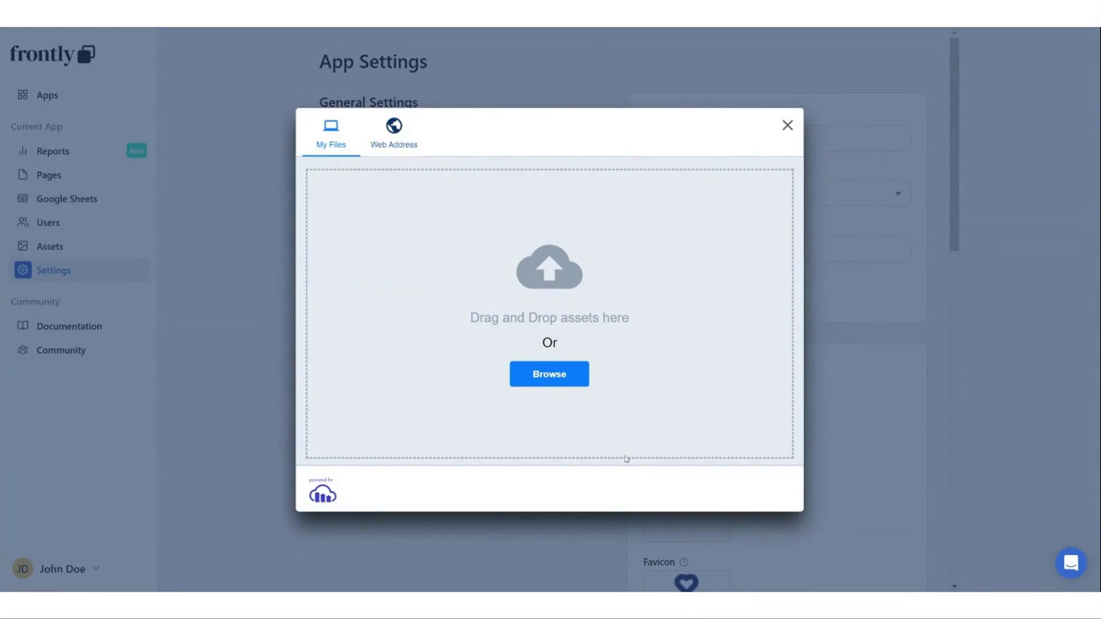
{"action": "left_click", "coordinate": [405, 142]}
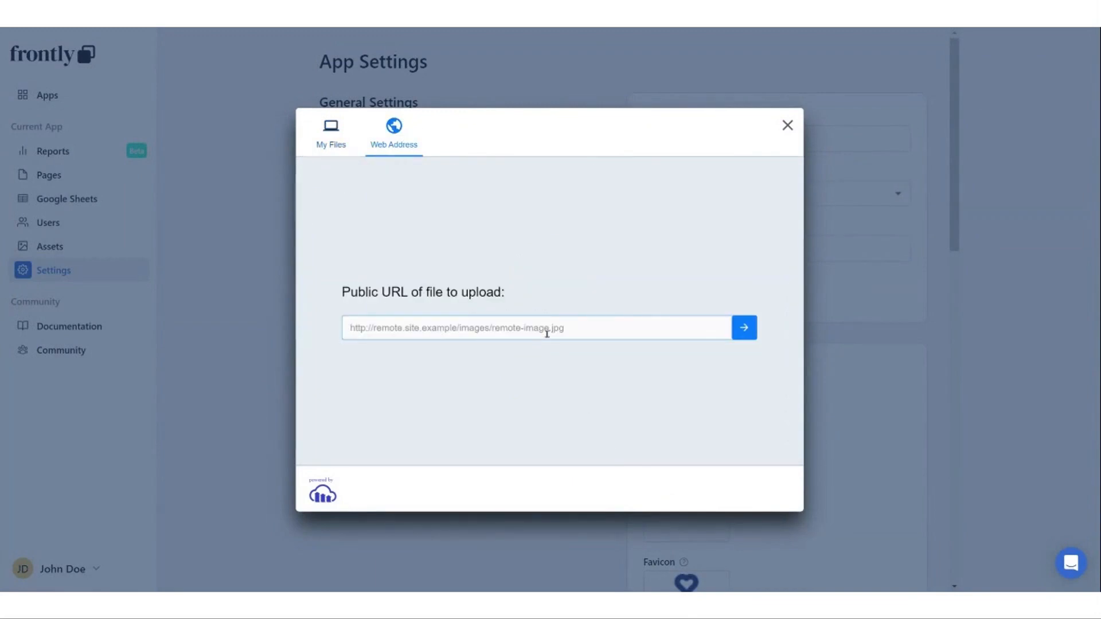
{"action": "key", "text": "ctrl+v"}
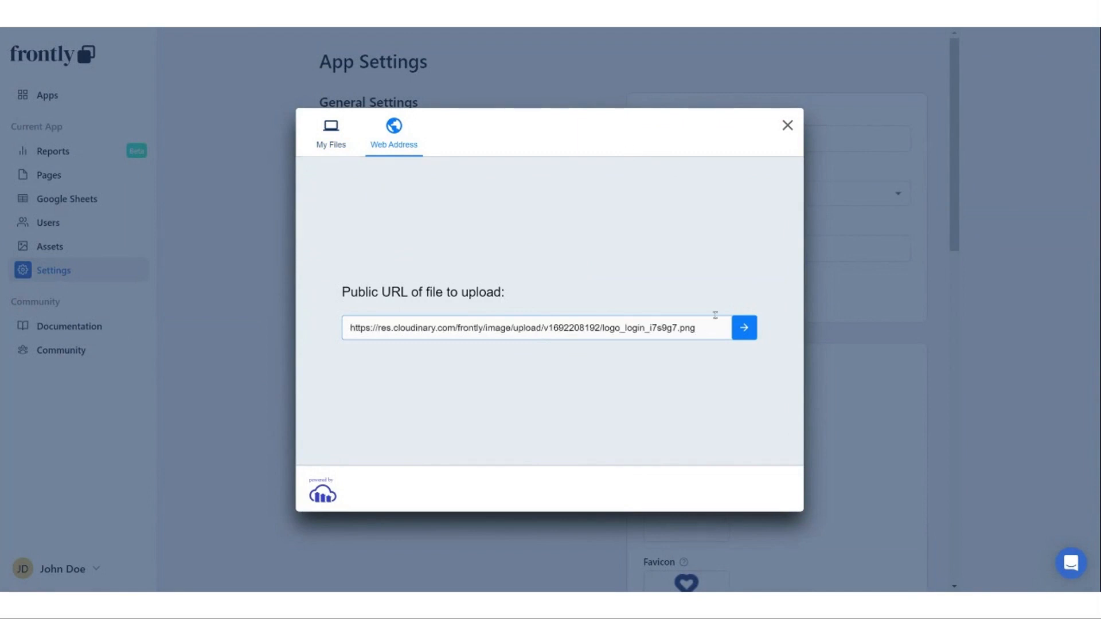
{"action": "left_click", "coordinate": [744, 330]}
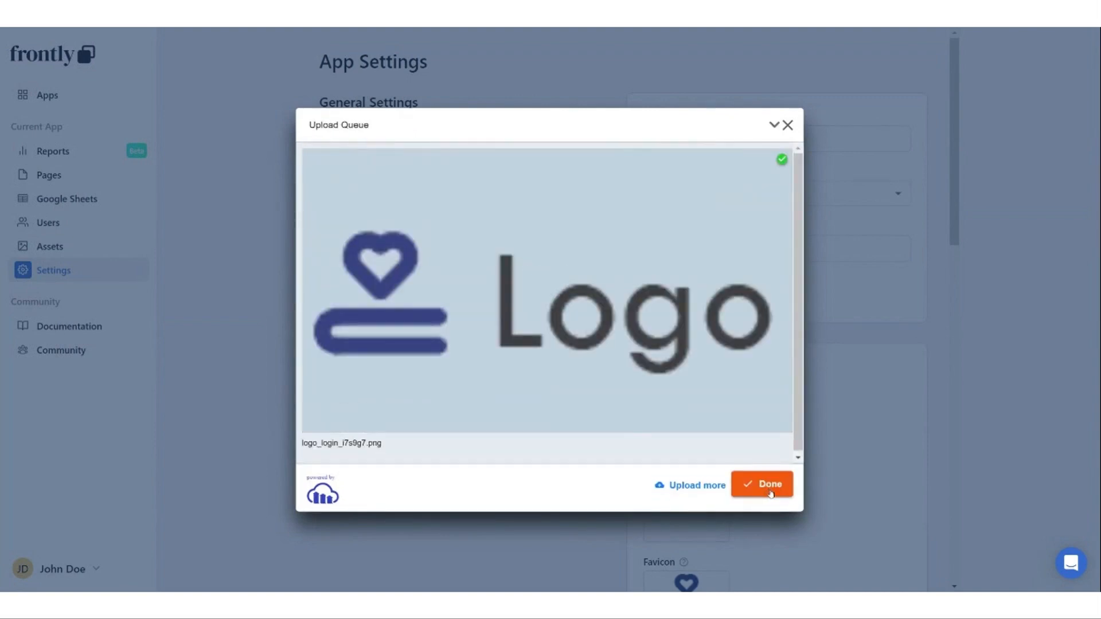
{"action": "left_click", "coordinate": [766, 486]}
{"action": "scroll", "coordinate": [868, 445], "scroll_direction": "down", "scroll_amount": 4}
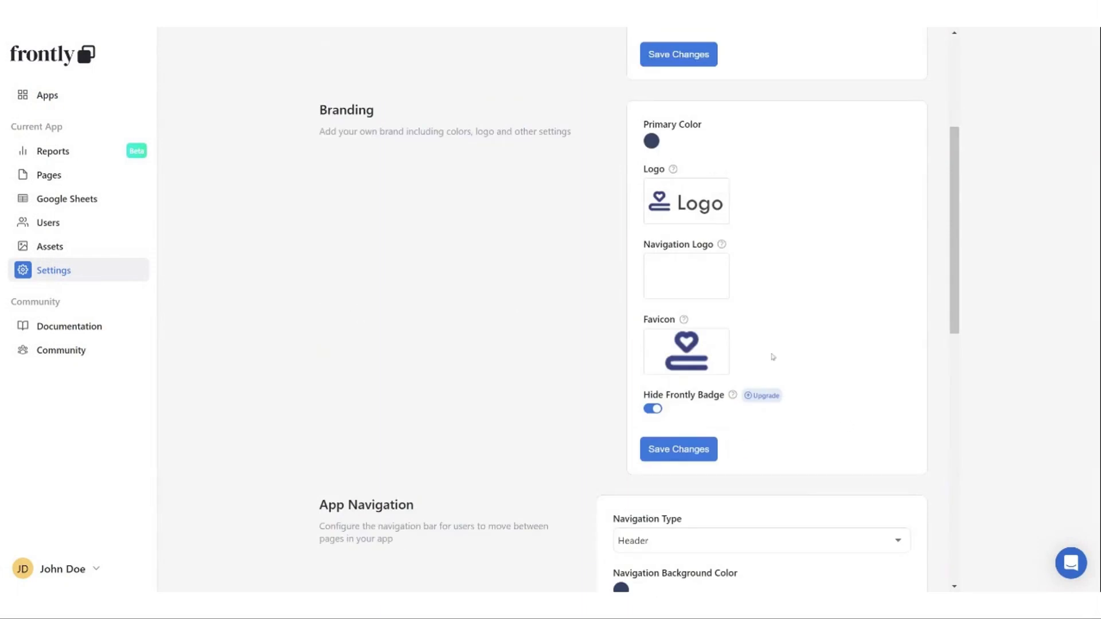
{"action": "mouse_move", "coordinate": [737, 194]}
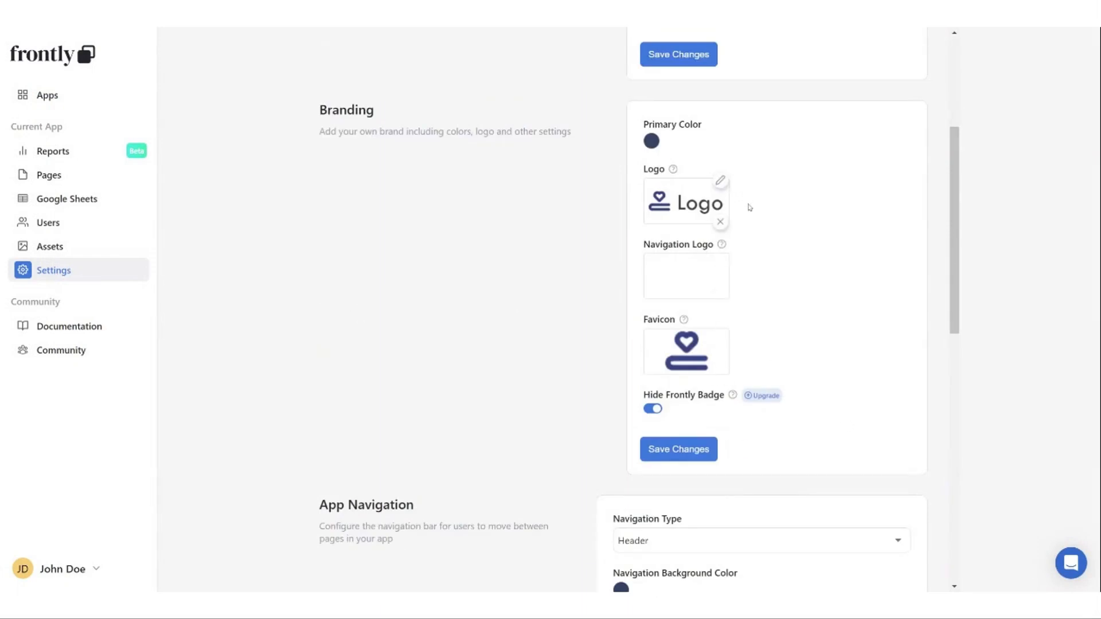